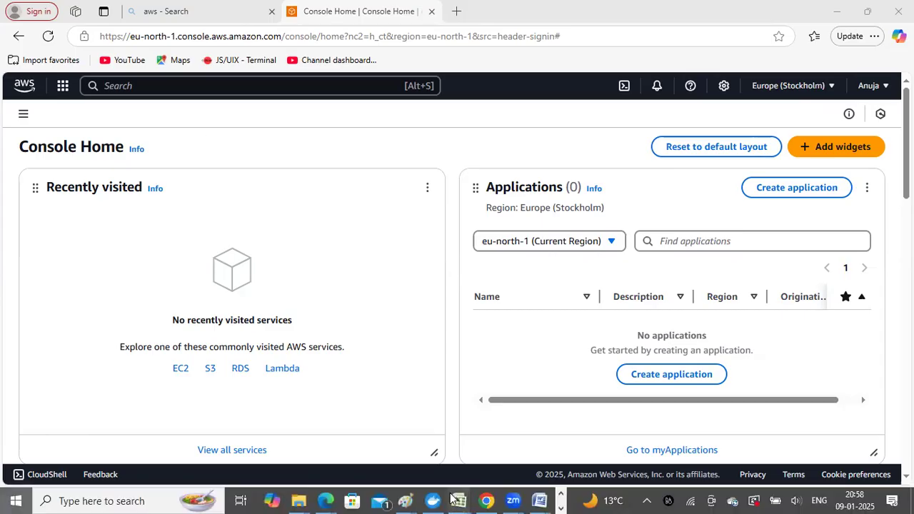
# - Switch to Chrome and search Google for "aws console login"
pyautogui.press('super')
pyautogui.click(486, 500)
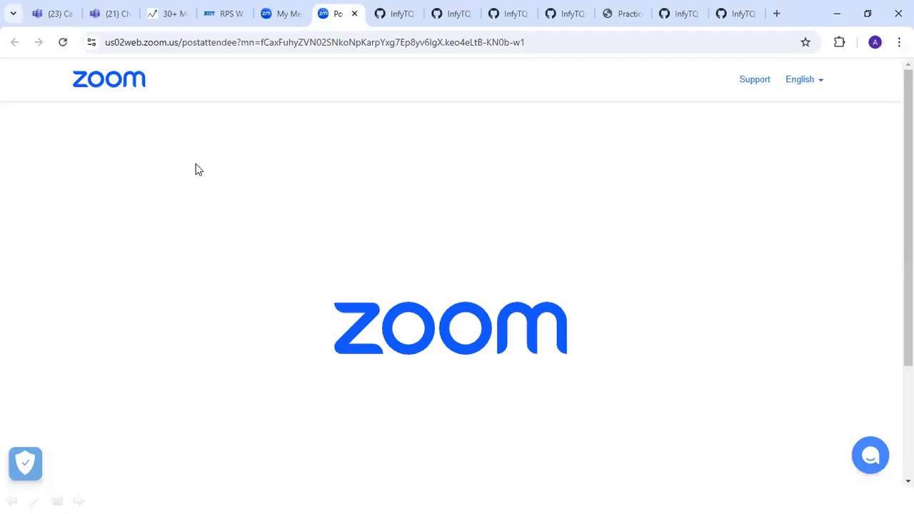
pyautogui.click(165, 42)
pyautogui.write('g')
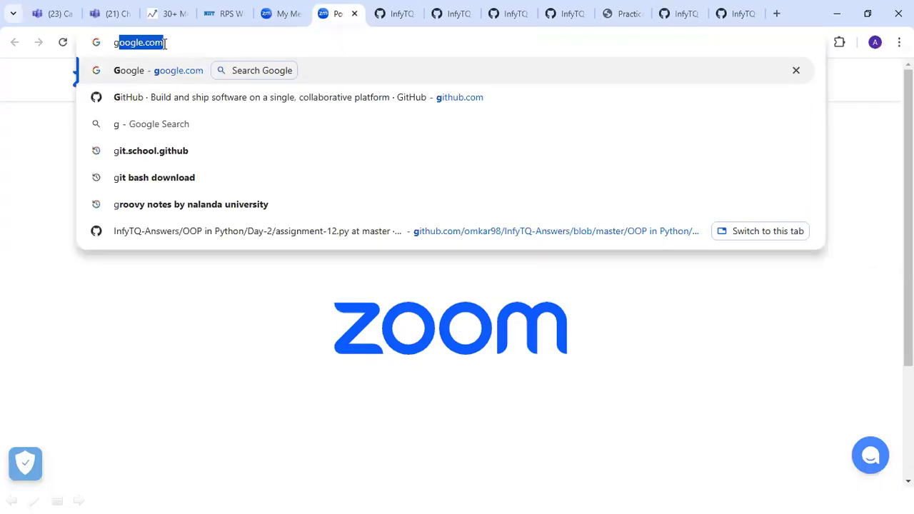
pyautogui.press('Return')
pyautogui.write('aws')
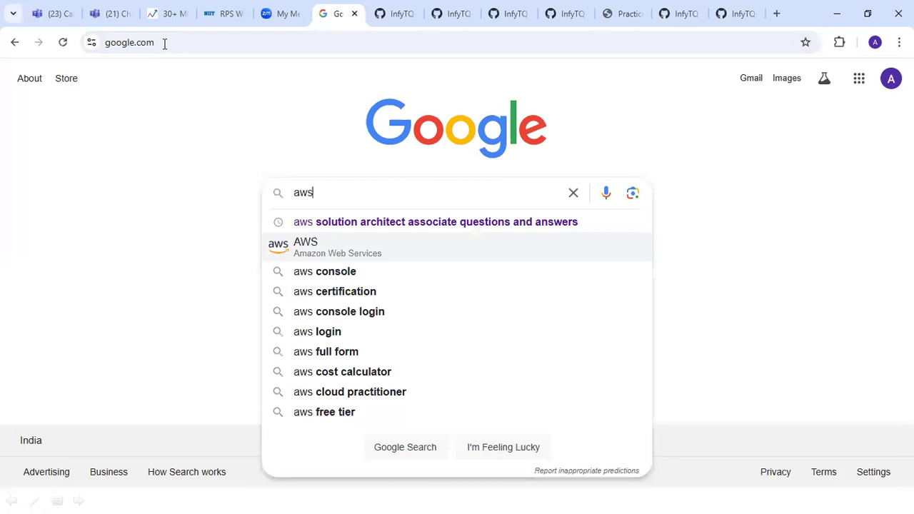
pyautogui.write(' co')
pyautogui.press('Down')
pyautogui.press('Down')
pyautogui.press('Return')
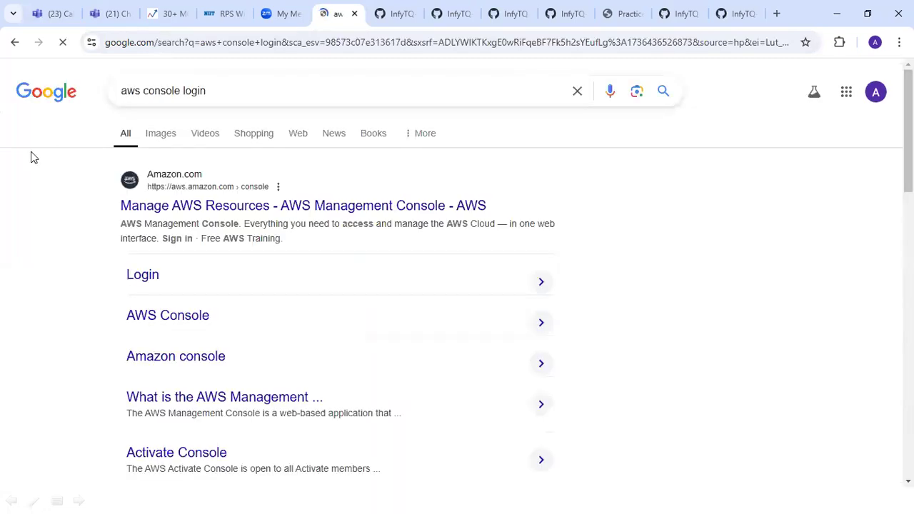
# - Open the AWS Management Console search result, dismiss the Explainer introduction and go to the AWS sign-in page
pyautogui.click(170, 207)
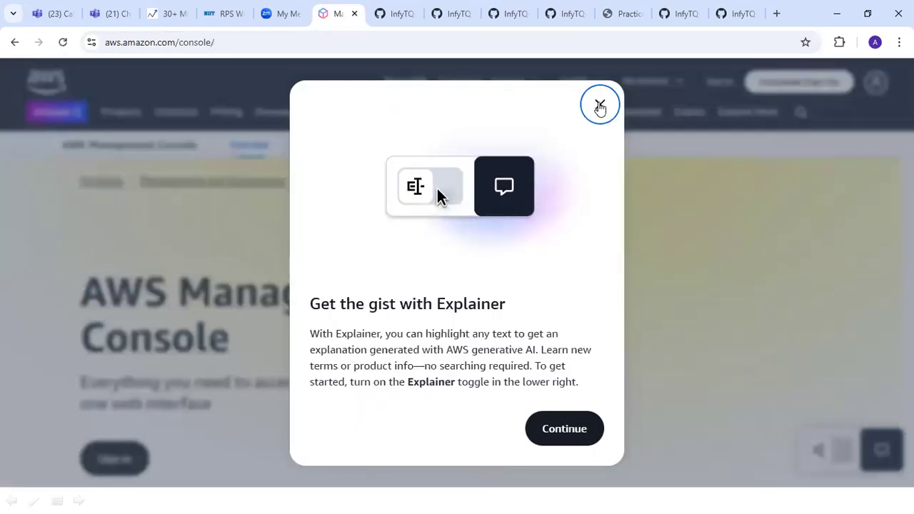
pyautogui.click(600, 106)
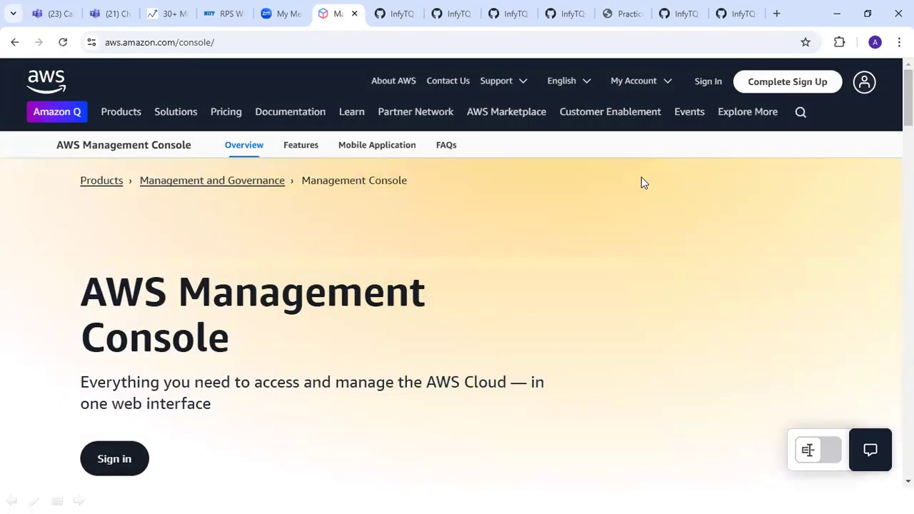
pyautogui.click(701, 85)
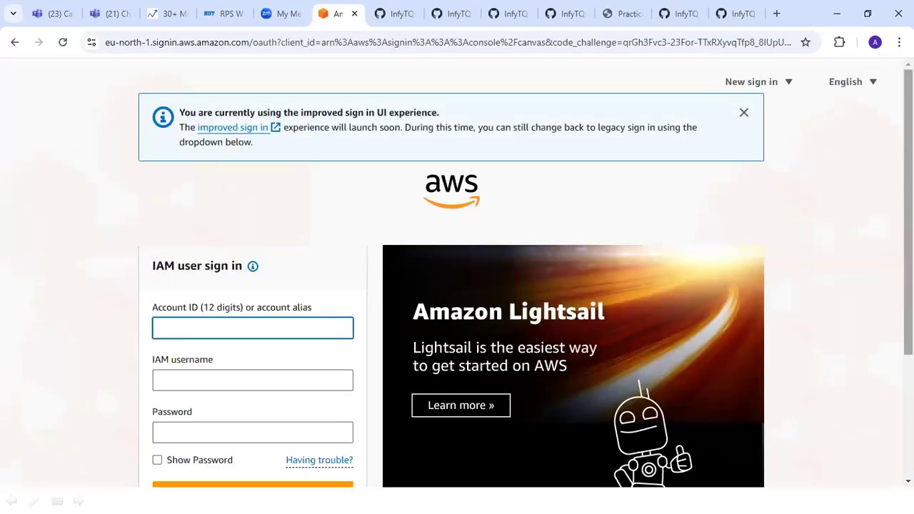
# - Switch to signing in with the root user email and examine the root user sign-in form
pyautogui.scroll(-2, 716, 247)
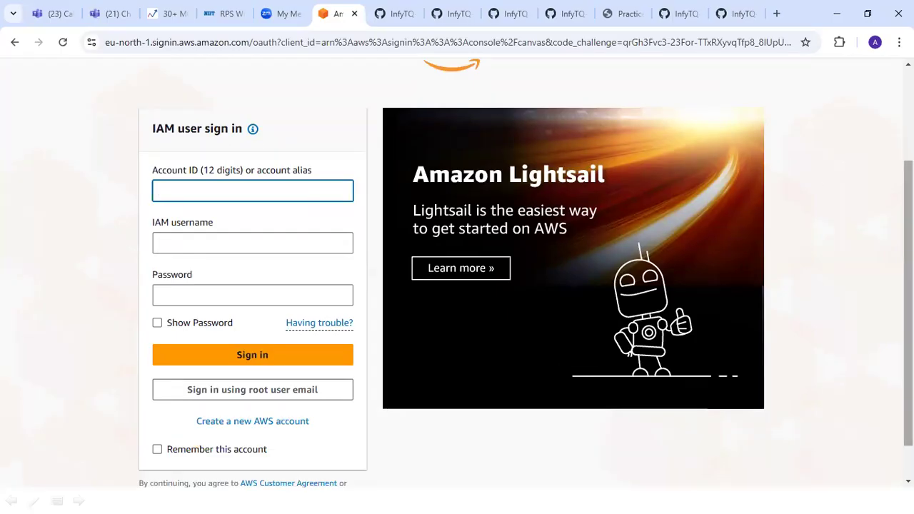
pyautogui.scroll(-2, 457, 271)
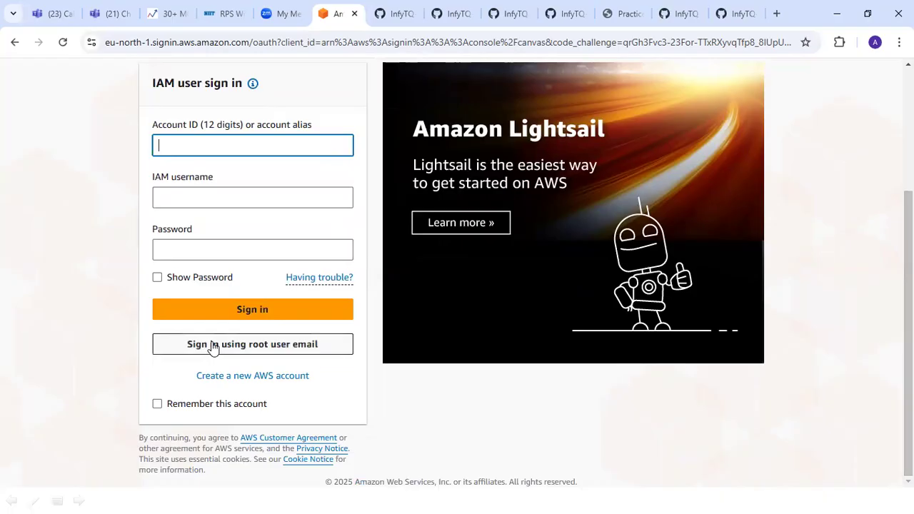
pyautogui.click(269, 346)
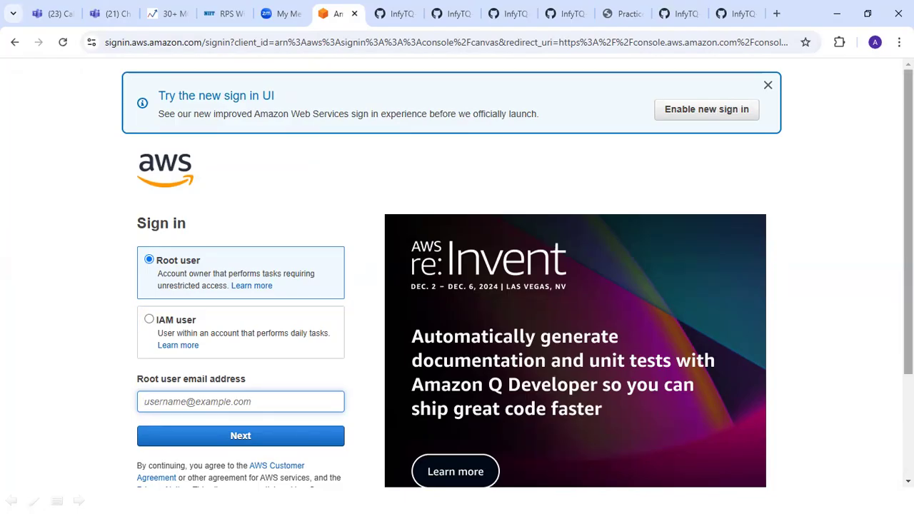
pyautogui.scroll(-1, 518, 274)
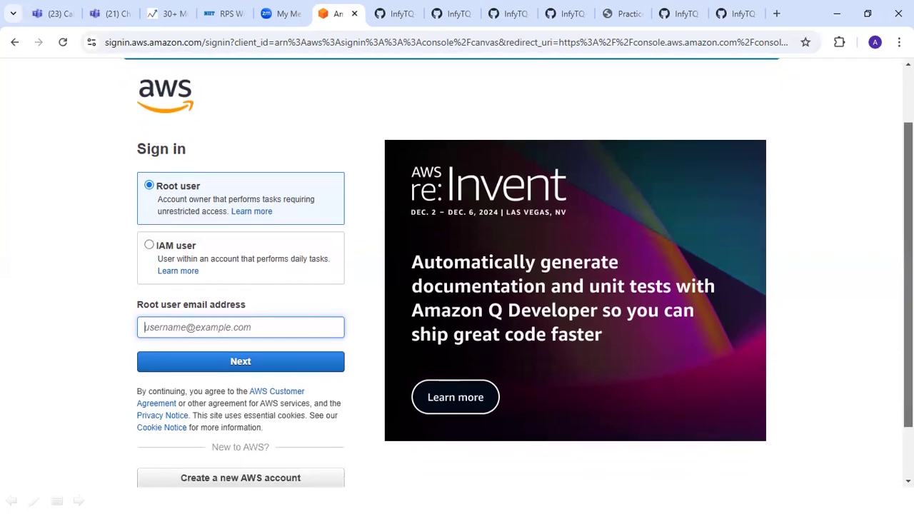
pyautogui.scroll(-1, 518, 274)
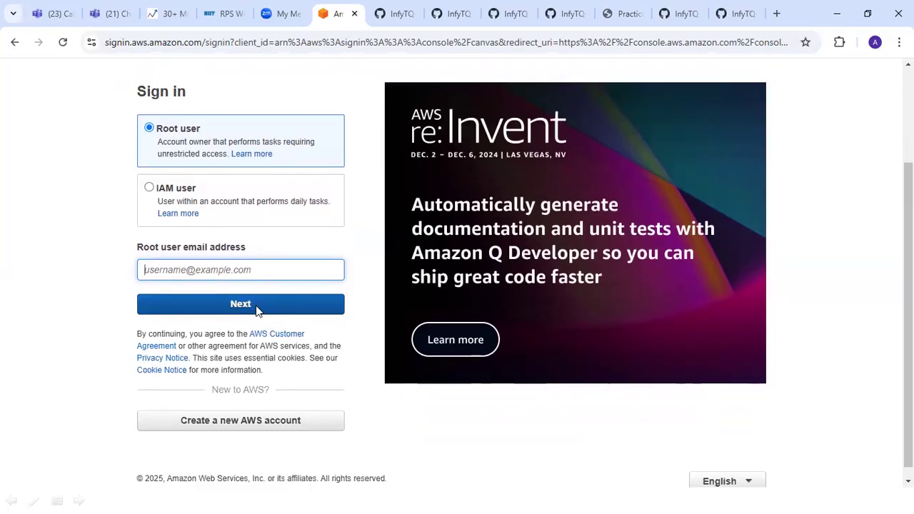
# - Return to the signed-in AWS console in Edge, search the services for "ec2" and open the EC2 dashboard
pyautogui.hotkey('alt', 'Tab')
pyautogui.press('Tab')
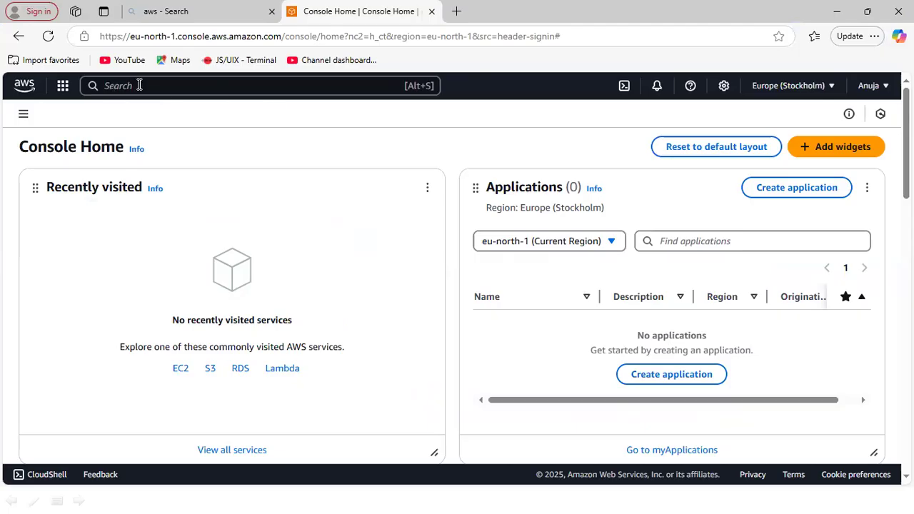
pyautogui.click(230, 85)
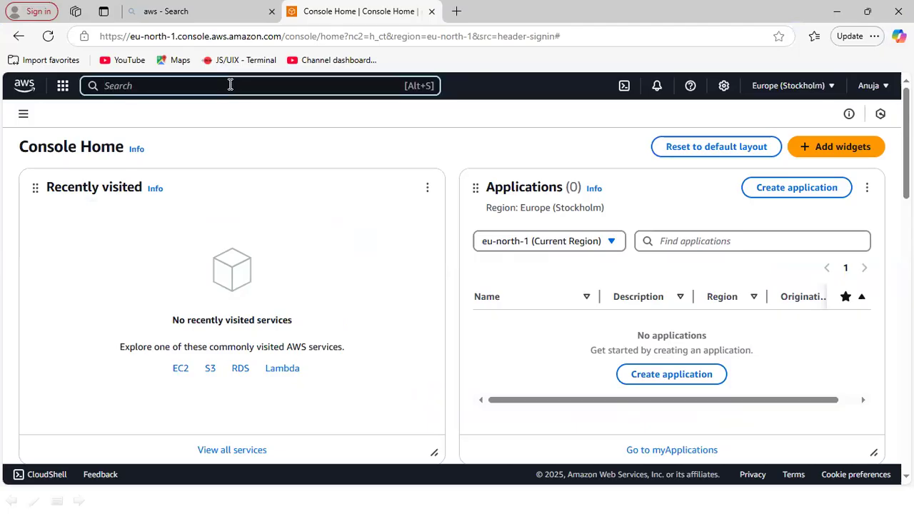
pyautogui.click(63, 87)
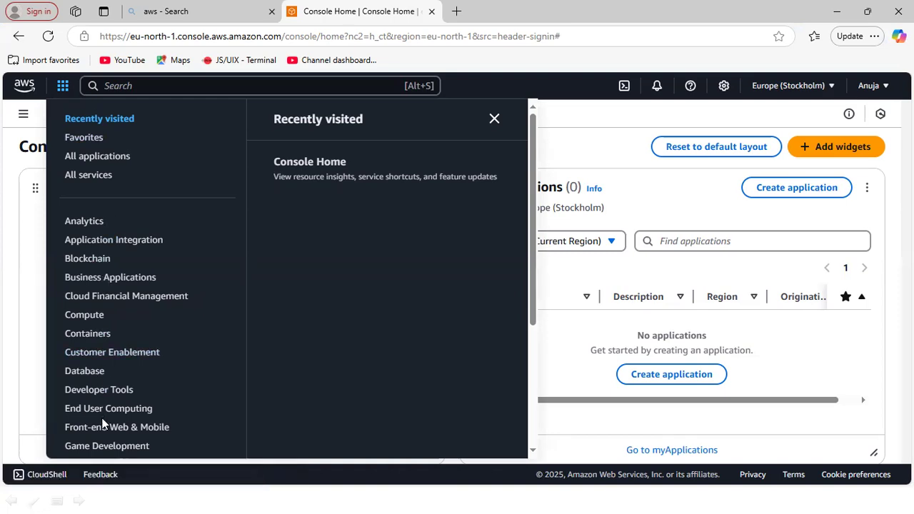
pyautogui.click(155, 83)
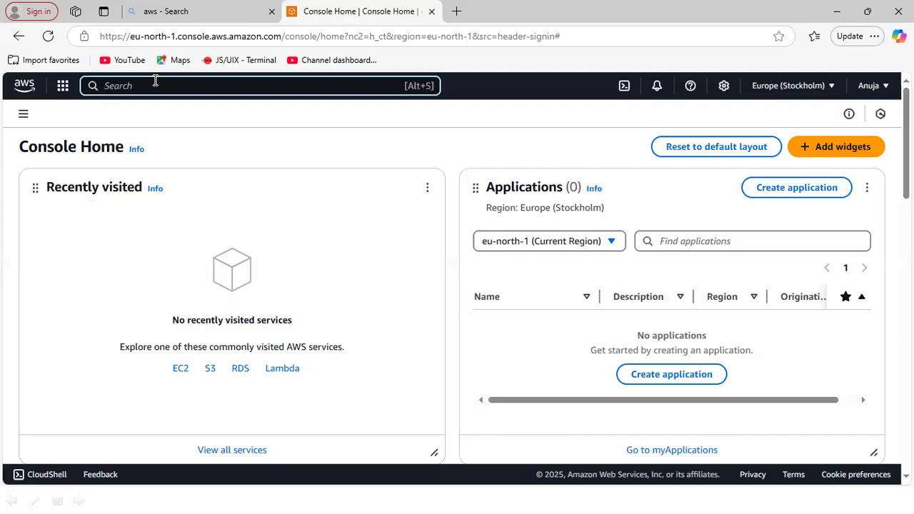
pyautogui.write('ec2')
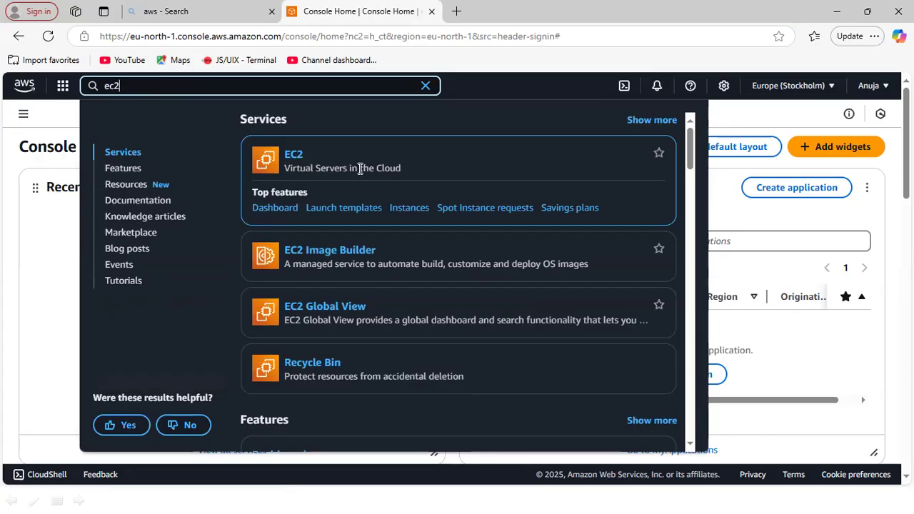
pyautogui.click(291, 163)
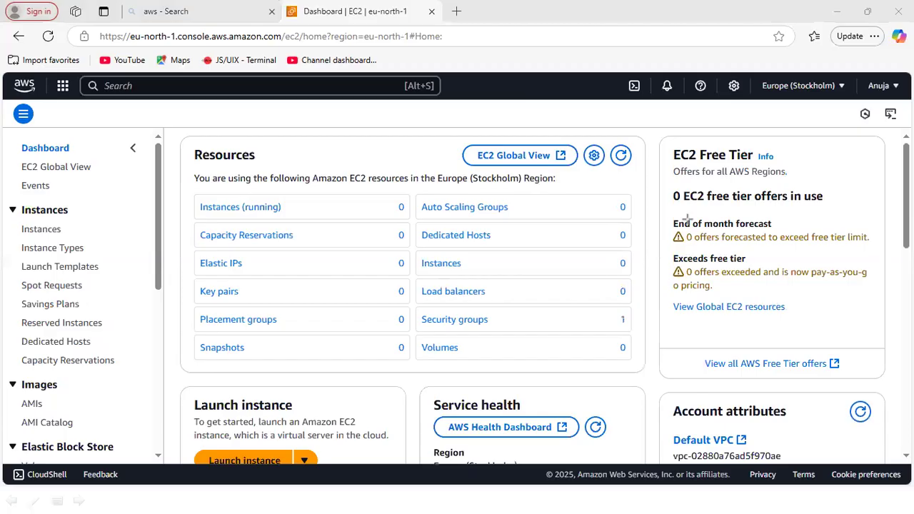
pyautogui.moveTo(187, 191); pyautogui.dragTo(403, 223)
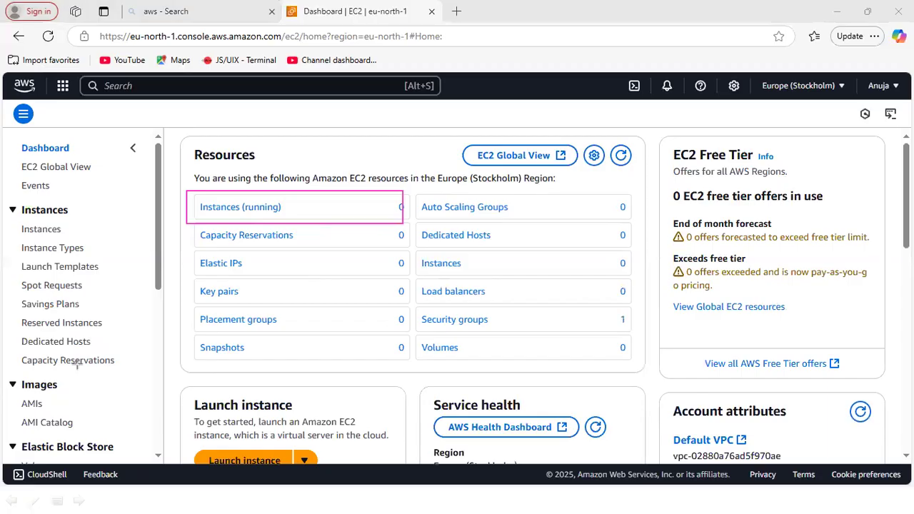
pyautogui.click(10, 356)
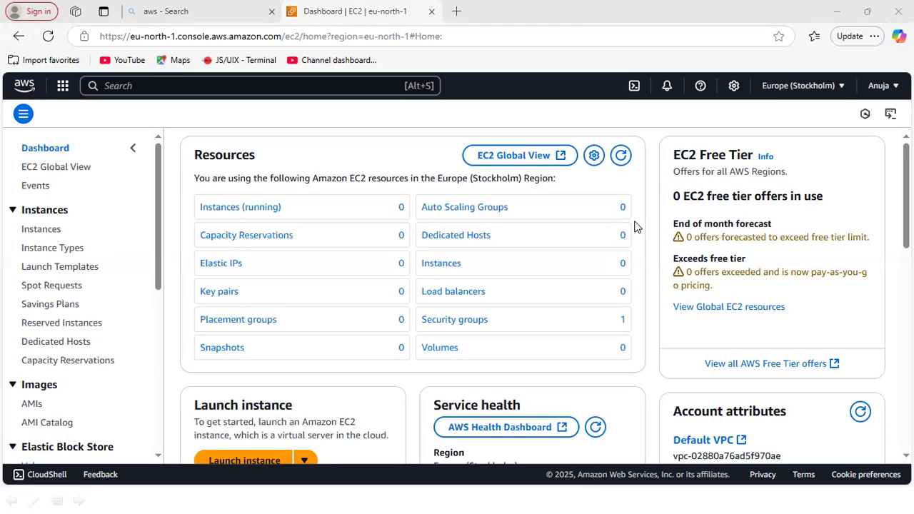
# - Change the console region to Asia Pacific (Mumbai), ap-south-1
pyautogui.scroll(-1, 638, 226)
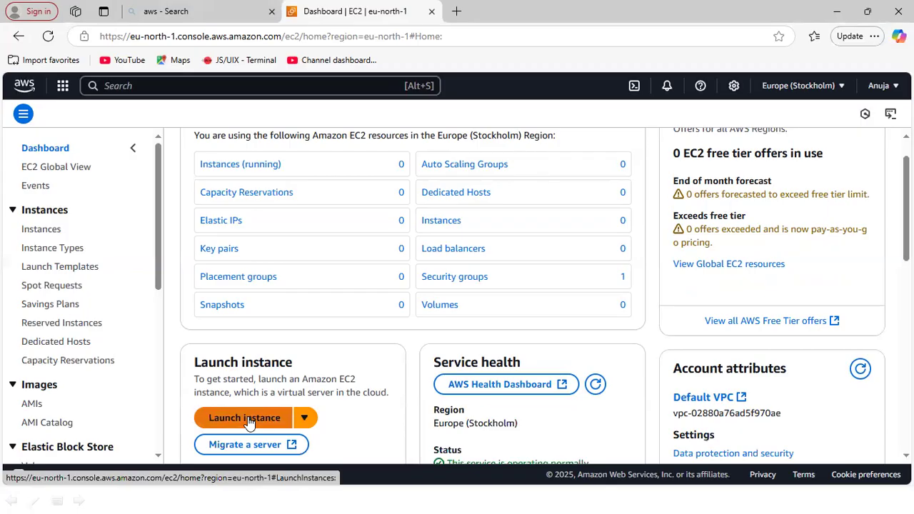
pyautogui.click(844, 87)
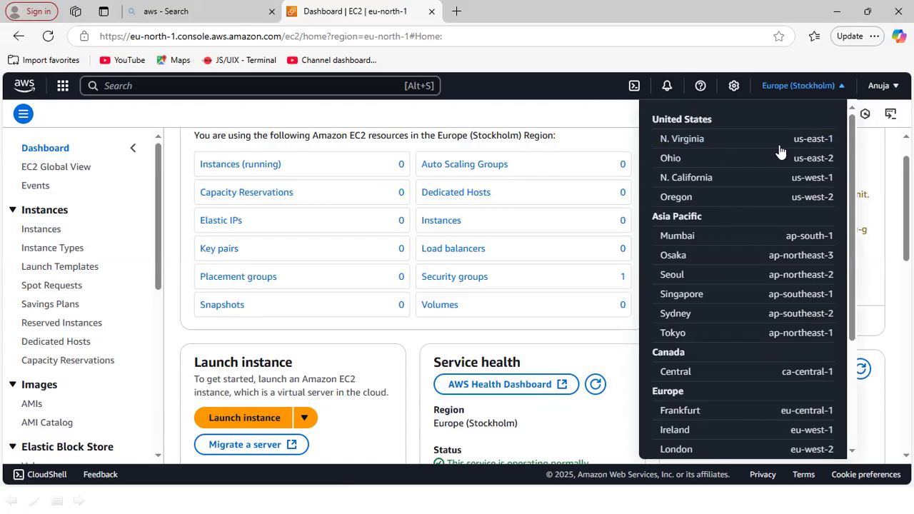
pyautogui.moveTo(853, 183); pyautogui.dragTo(846, 314)
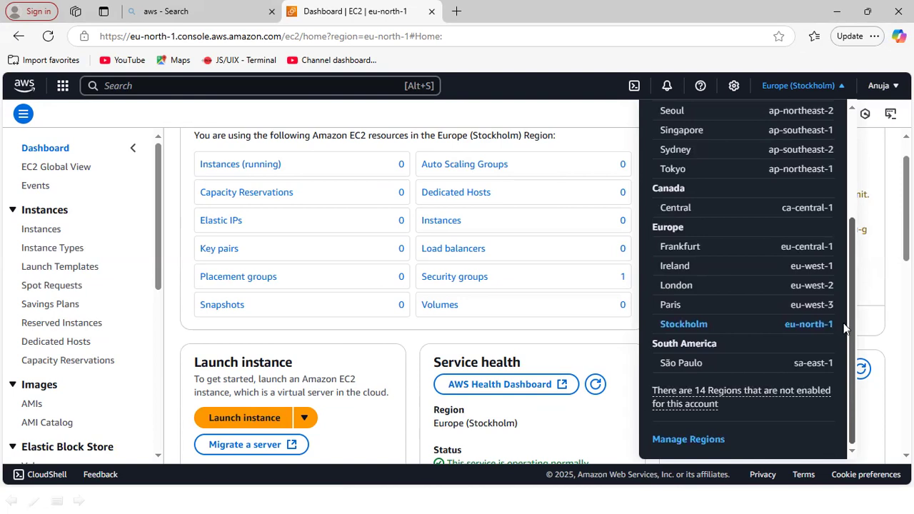
pyautogui.moveTo(844, 292); pyautogui.dragTo(850, 214)
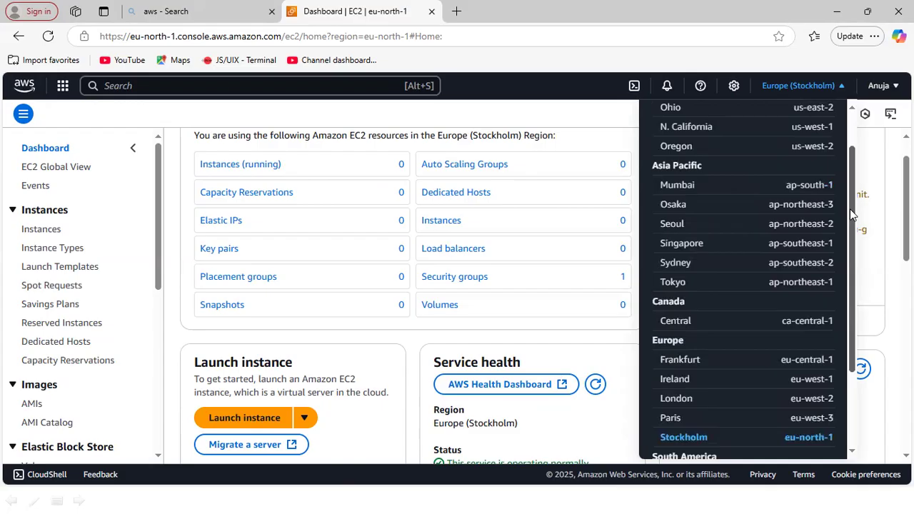
pyautogui.click(678, 189)
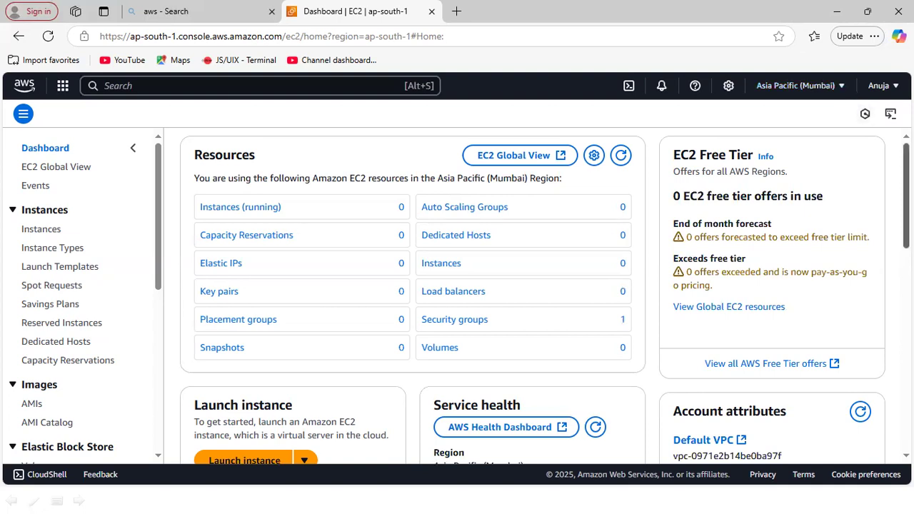
# - Start launching a new EC2 instance from the dashboard and read the introduction of the launch form
pyautogui.scroll(-1, 545, 297)
pyautogui.scroll(-1, 545, 296)
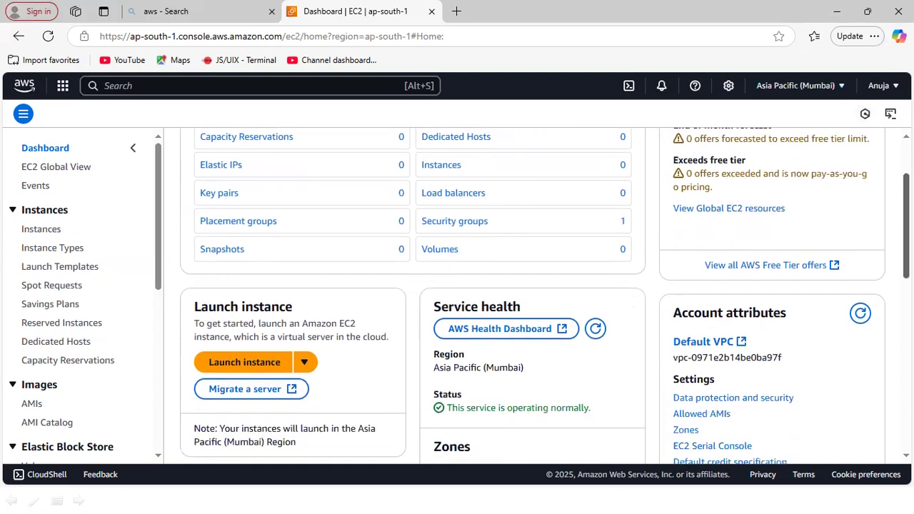
pyautogui.scroll(-1, 545, 296)
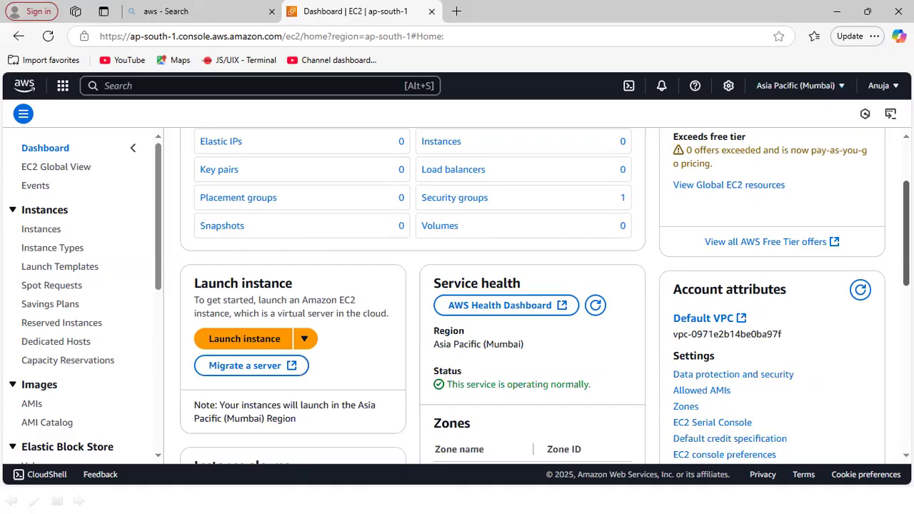
pyautogui.click(255, 342)
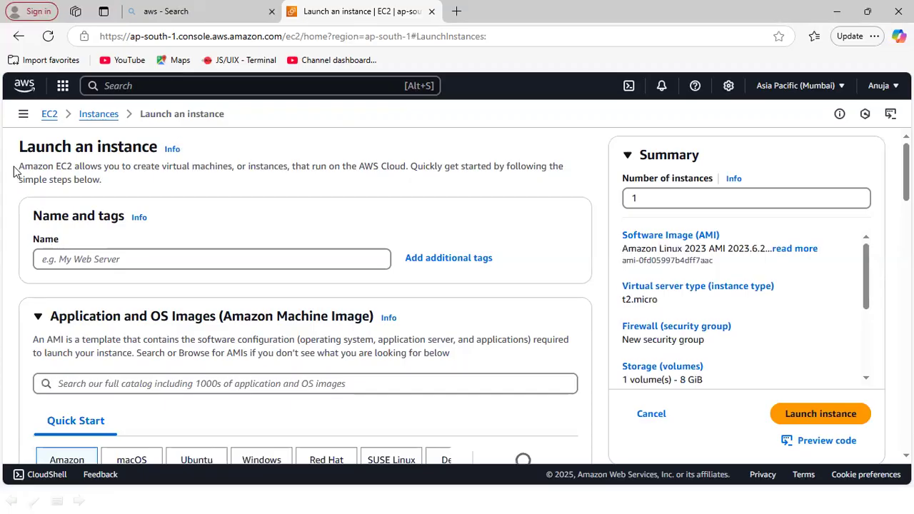
pyautogui.moveTo(13, 173); pyautogui.dragTo(409, 173)
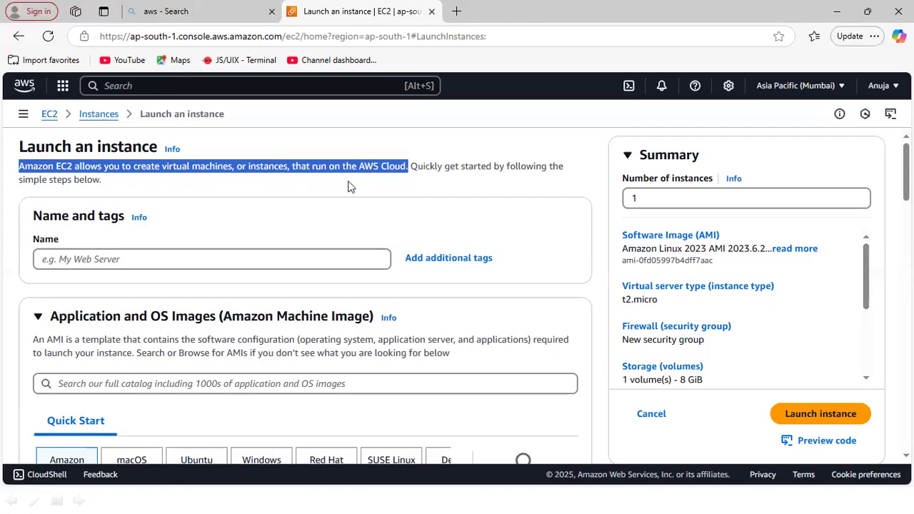
pyautogui.click(400, 187)
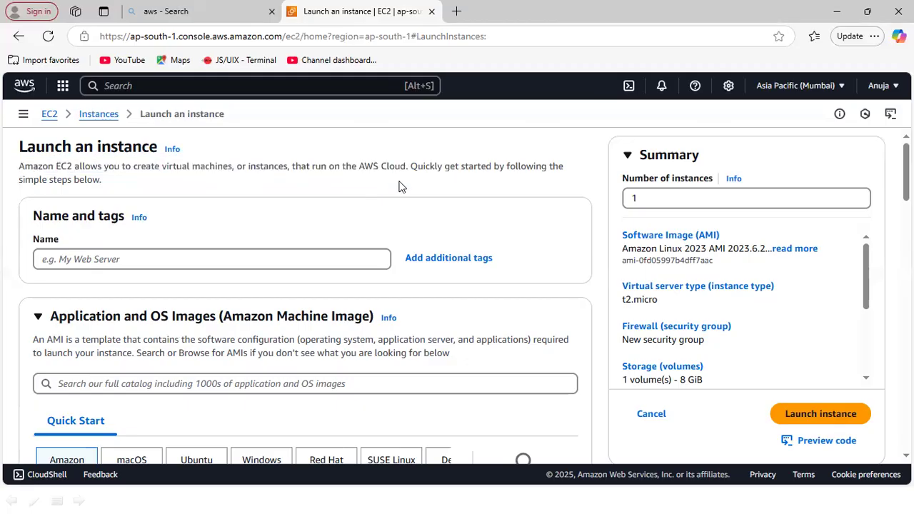
# - Name the new instance "my-first-instance", dismissing the saved name suggestions
pyautogui.click(111, 257)
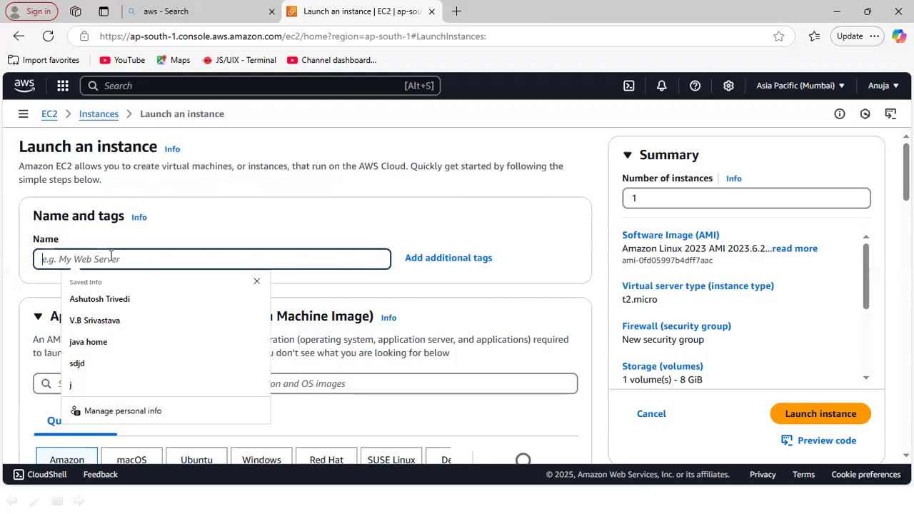
pyautogui.click(257, 281)
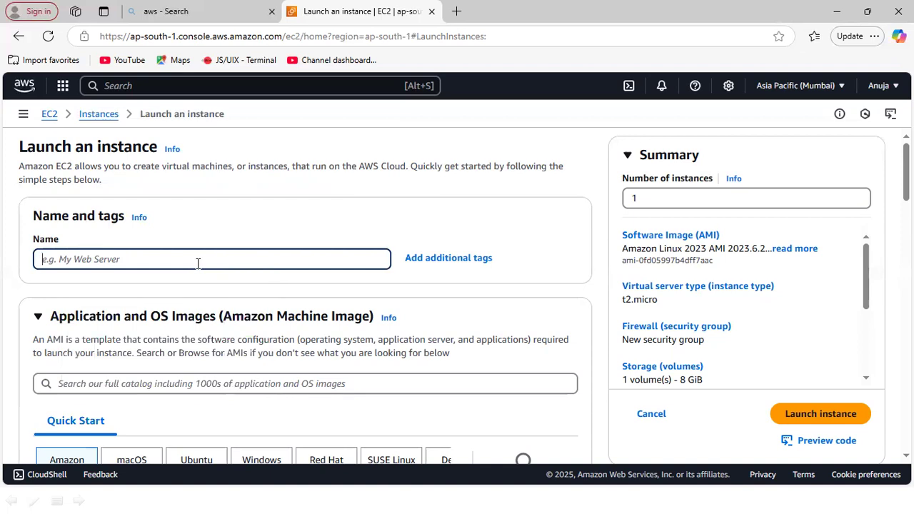
pyautogui.write('myFirst')
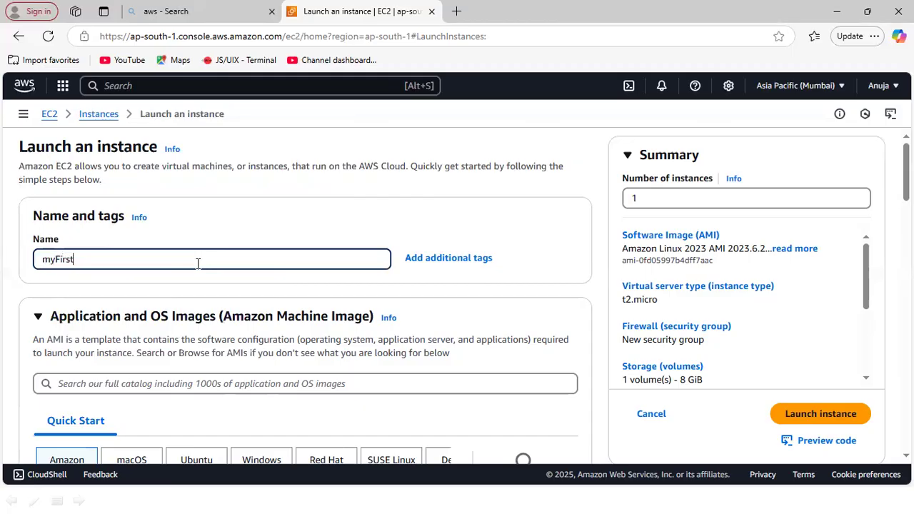
pyautogui.press('BackSpace')
pyautogui.press('BackSpace')
pyautogui.press('BackSpace')
pyautogui.press('BackSpace')
pyautogui.press('BackSpace')
pyautogui.write('first')
pyautogui.press('BackSpace')
pyautogui.press('BackSpace')
pyautogui.press('BackSpace')
pyautogui.press('BackSpace')
pyautogui.press('BackSpace')
pyautogui.write('-in')
pyautogui.press('BackSpace')
pyautogui.press('BackSpace')
pyautogui.write('first-instance')
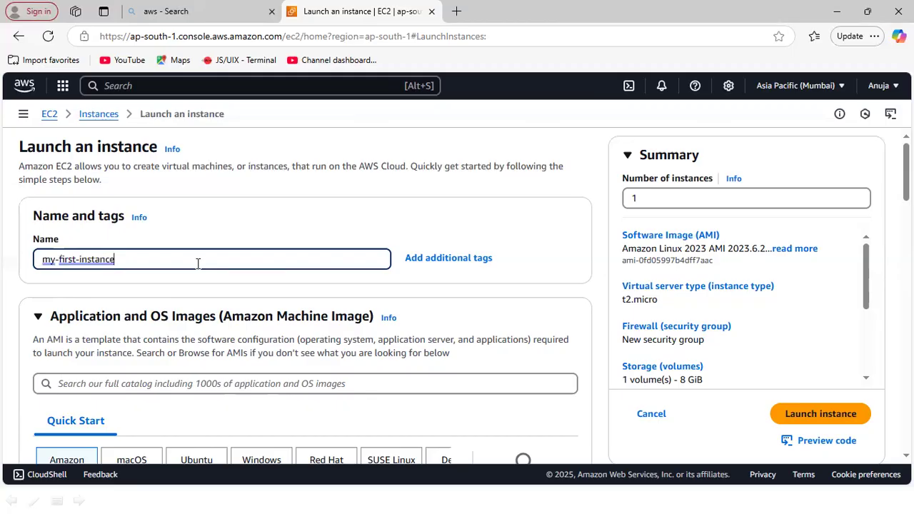
pyautogui.rightClick(95, 261)
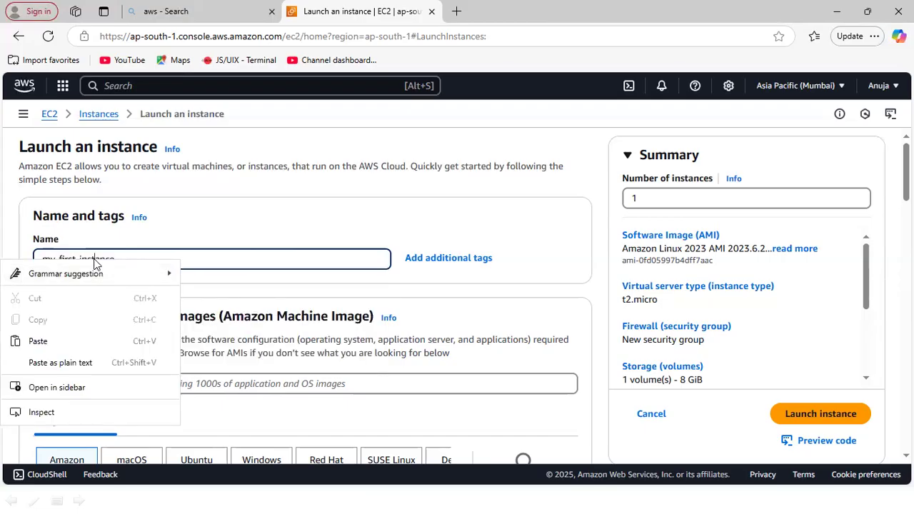
# - Dismiss the writing suggestions on the instance name and read the AMI explanation in the Application and OS Images section
pyautogui.moveTo(110, 272)
pyautogui.click(224, 257)
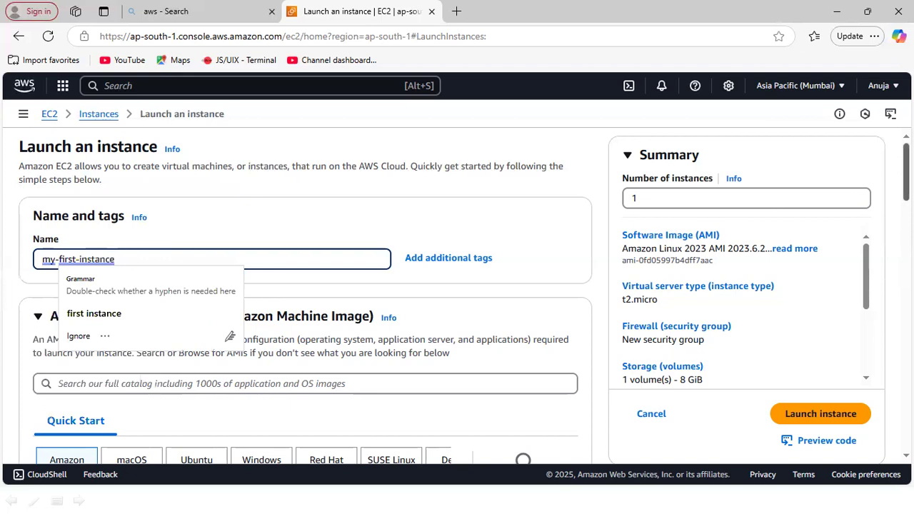
pyautogui.click(578, 175)
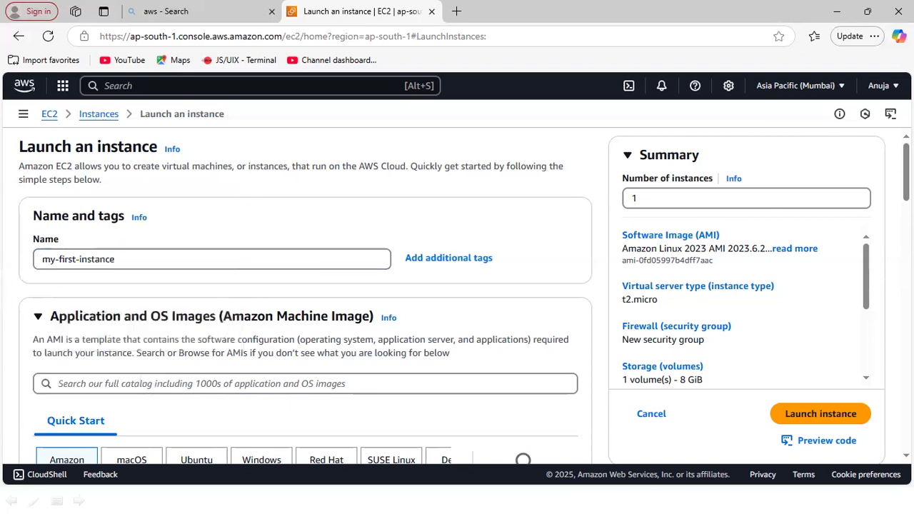
pyautogui.scroll(-3, 306, 297)
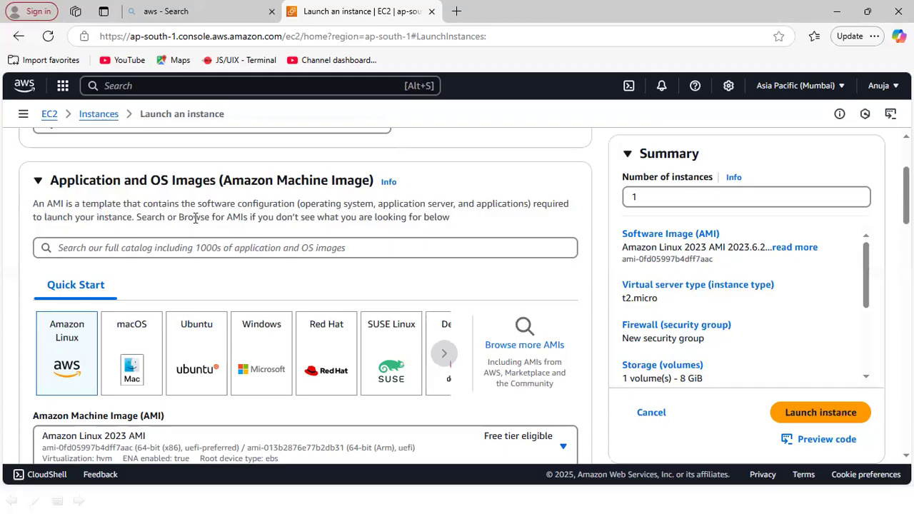
pyautogui.moveTo(32, 205); pyautogui.dragTo(107, 204)
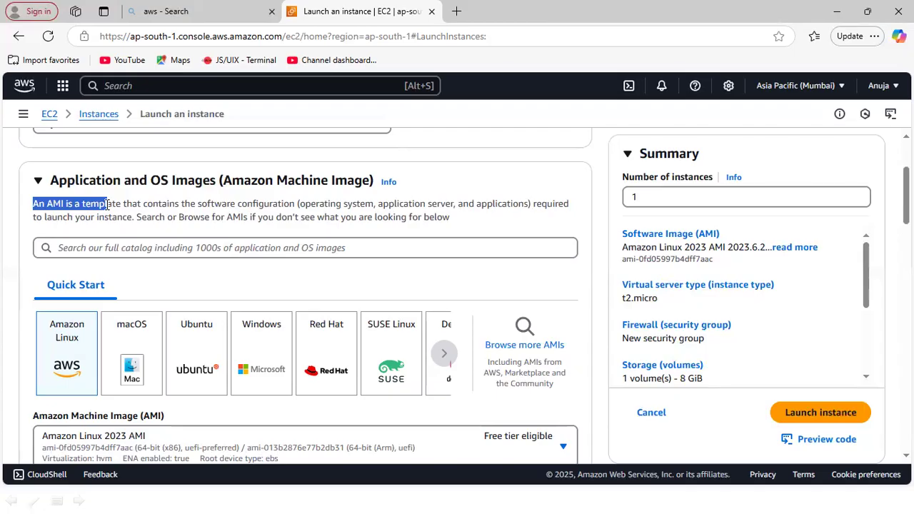
pyautogui.moveTo(107, 204); pyautogui.dragTo(291, 205)
pyautogui.moveTo(292, 205); pyautogui.dragTo(135, 223)
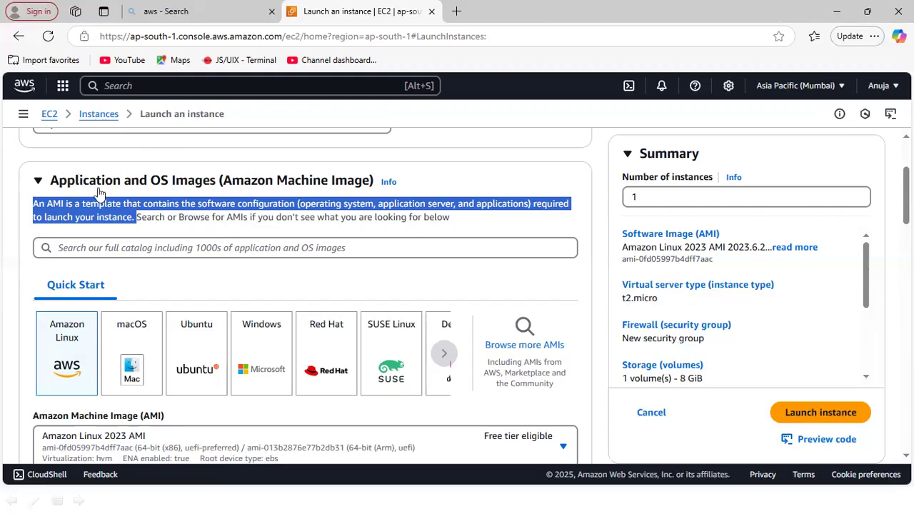
pyautogui.click(107, 213)
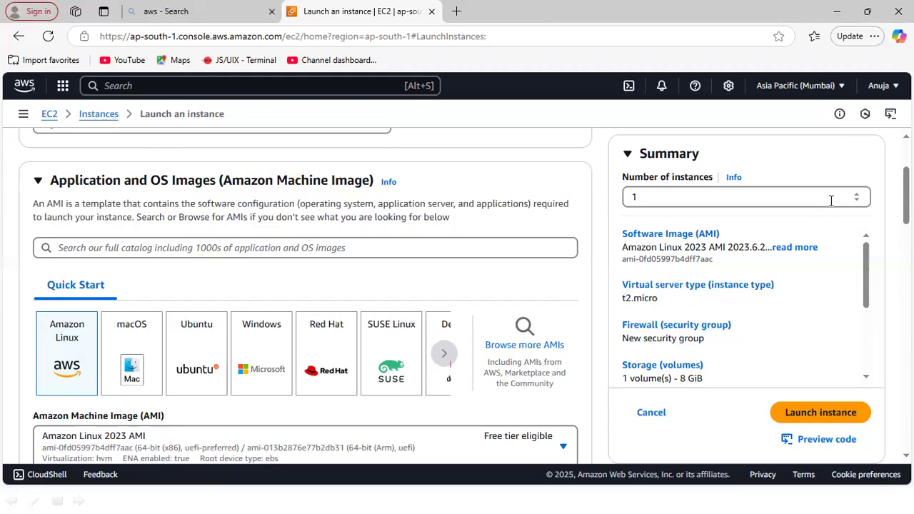
# - Examine the Quick Start operating systems and the available Amazon Machine Images, leaving Amazon Linux 2023 AMI selected
pyautogui.scroll(-2, 905, 214)
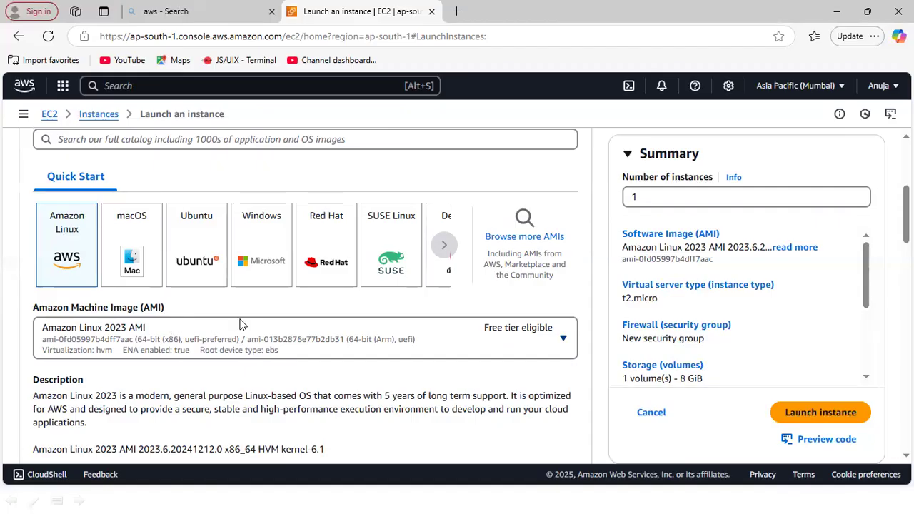
pyautogui.click(564, 343)
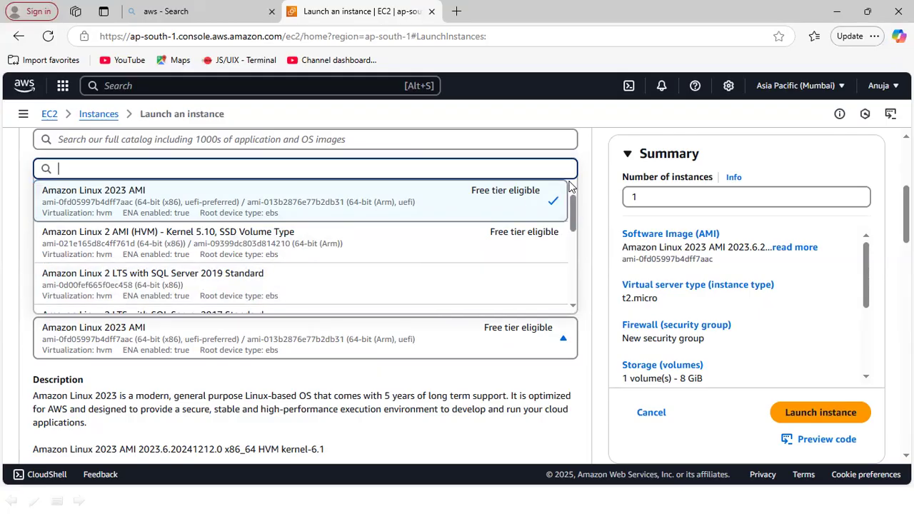
pyautogui.click(719, 120)
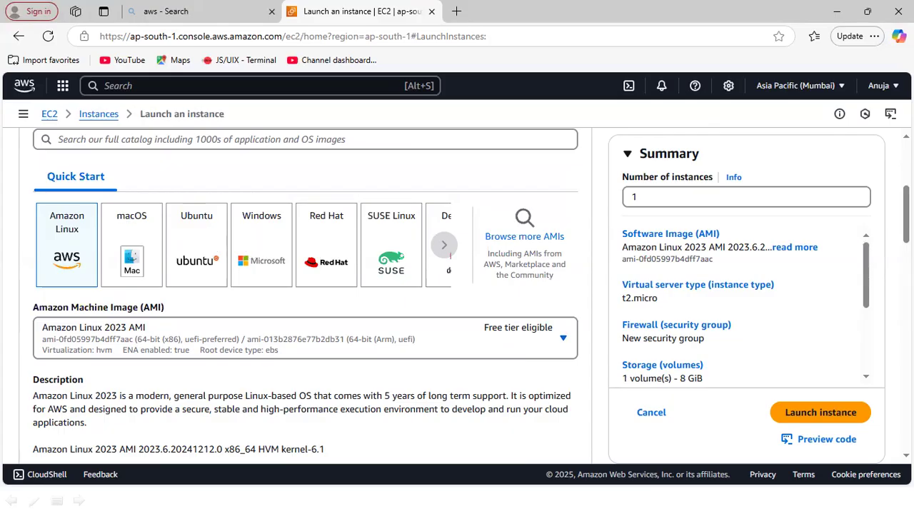
pyautogui.scroll(2, 457, 296)
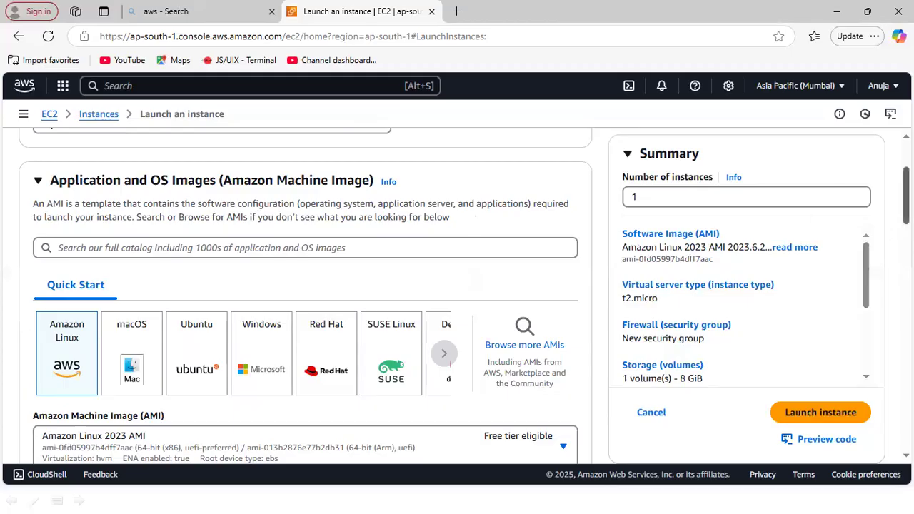
pyautogui.scroll(-3, 457, 296)
pyautogui.scroll(-2, 457, 296)
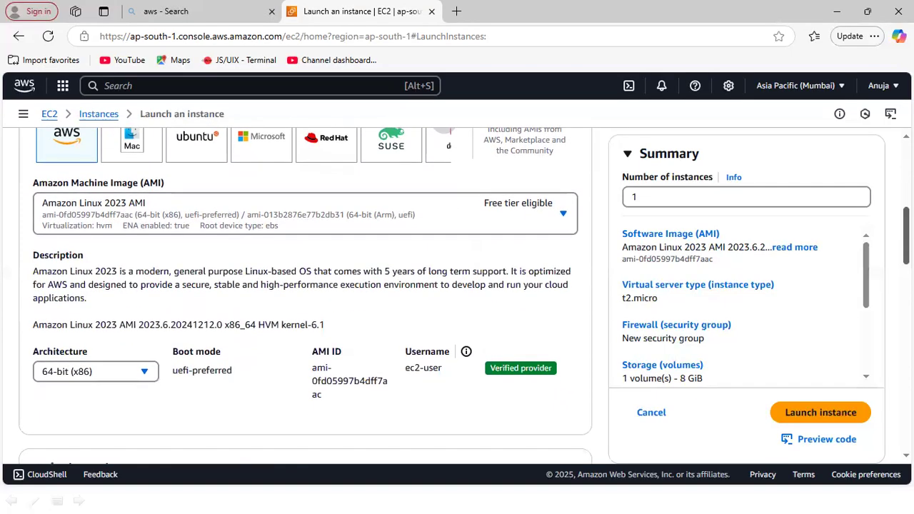
# - Browse the available instance types with their vCPU, memory and pricing, leaving t2.micro selected
pyautogui.scroll(-1, 457, 296)
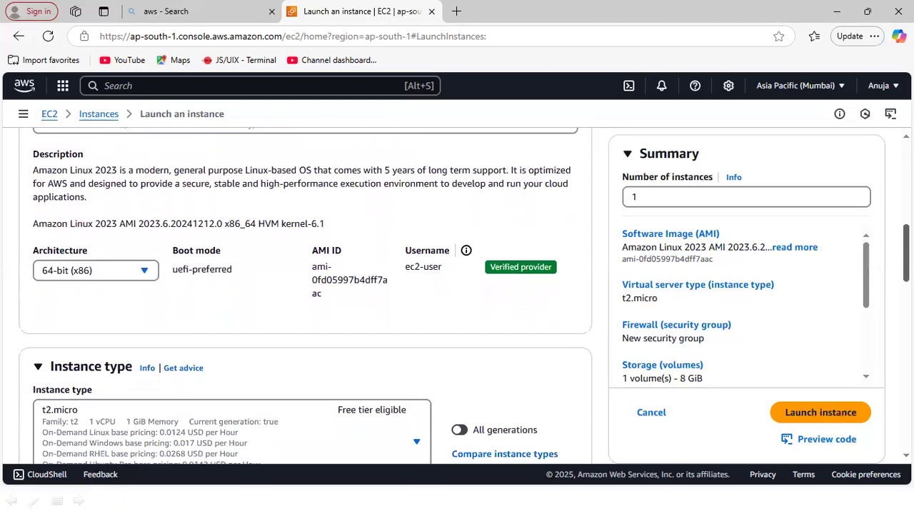
pyautogui.scroll(-3, 265, 244)
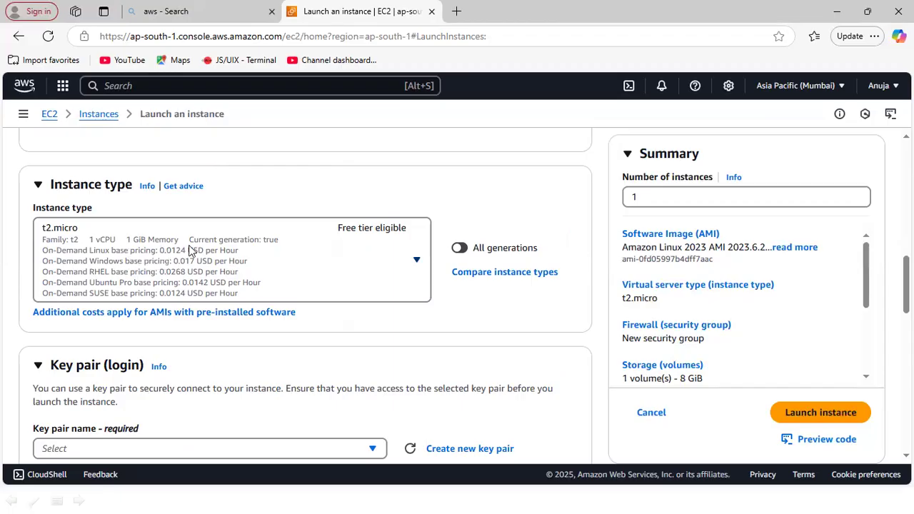
pyautogui.click(417, 263)
pyautogui.click(418, 263)
pyautogui.click(418, 263)
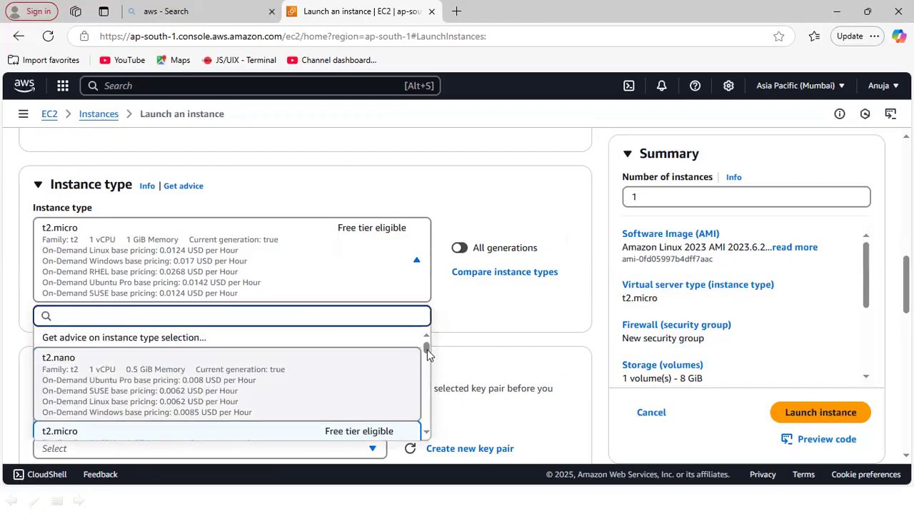
pyautogui.moveTo(427, 350); pyautogui.dragTo(429, 359)
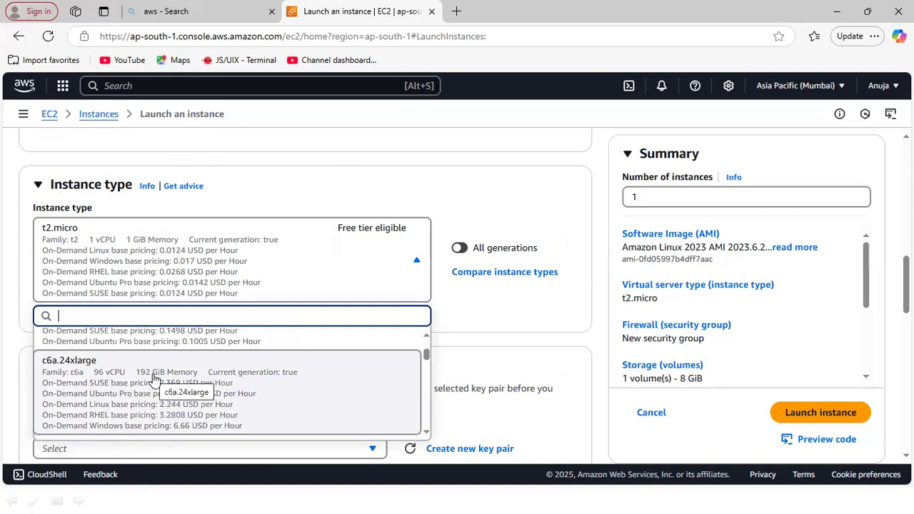
pyautogui.click(494, 174)
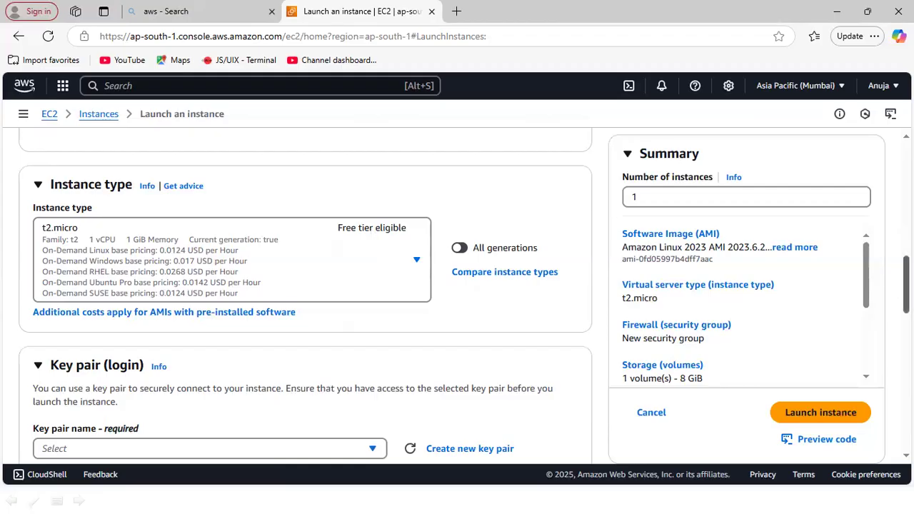
# - Create an RSA key pair named "first-instance-key" in .pem format for the instance login and dismiss the downloads list
pyautogui.scroll(-3, 906, 286)
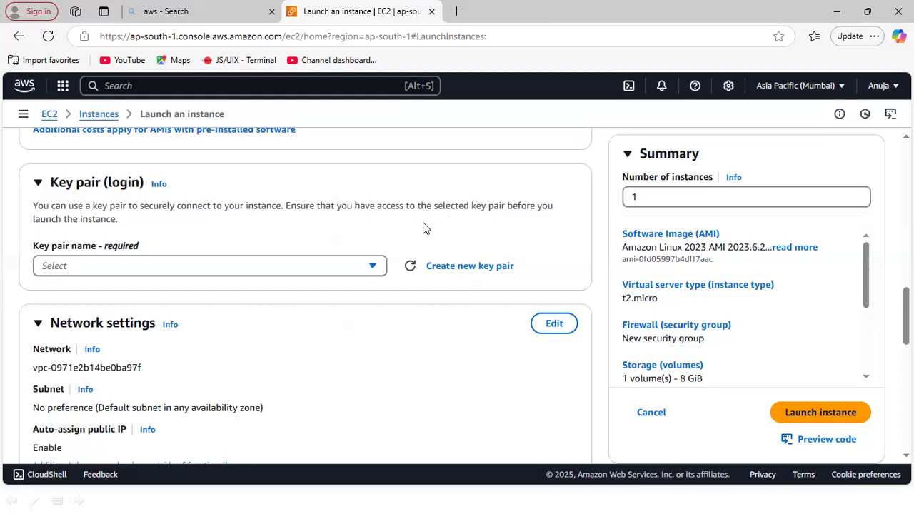
pyautogui.click(373, 267)
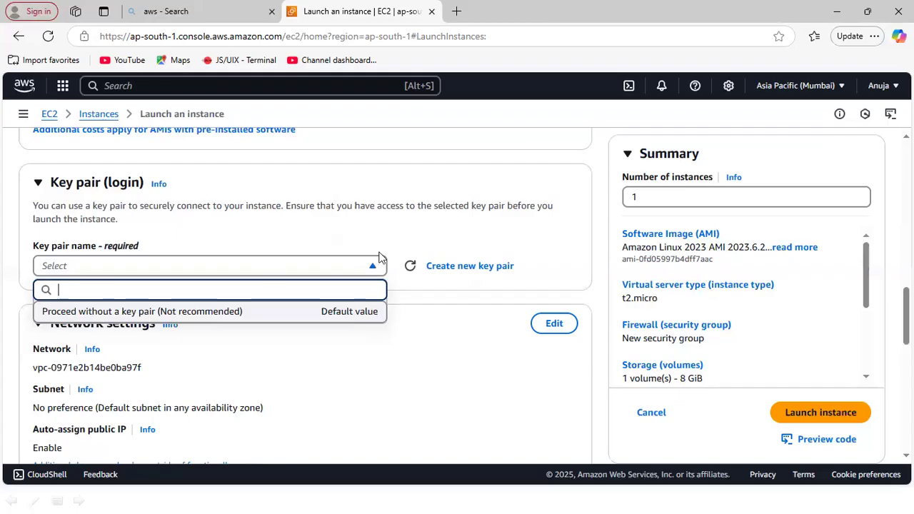
pyautogui.click(453, 270)
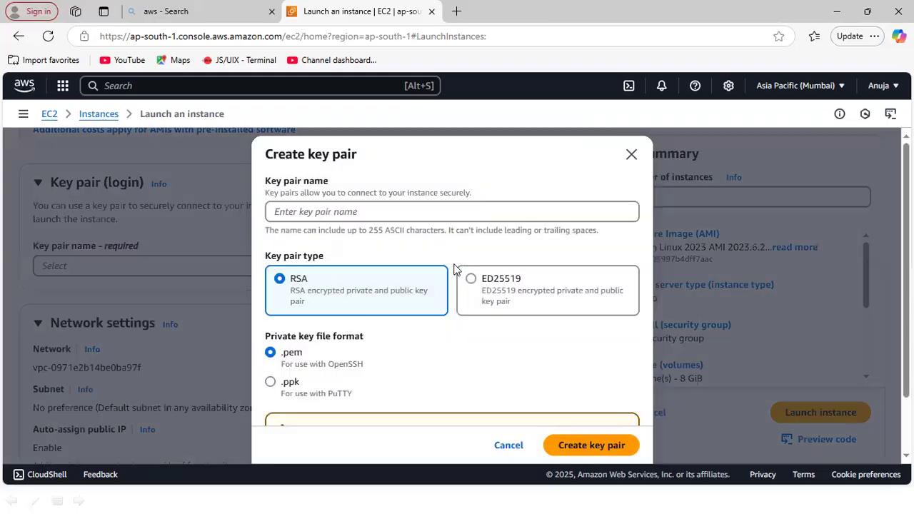
pyautogui.click(384, 213)
pyautogui.write('f')
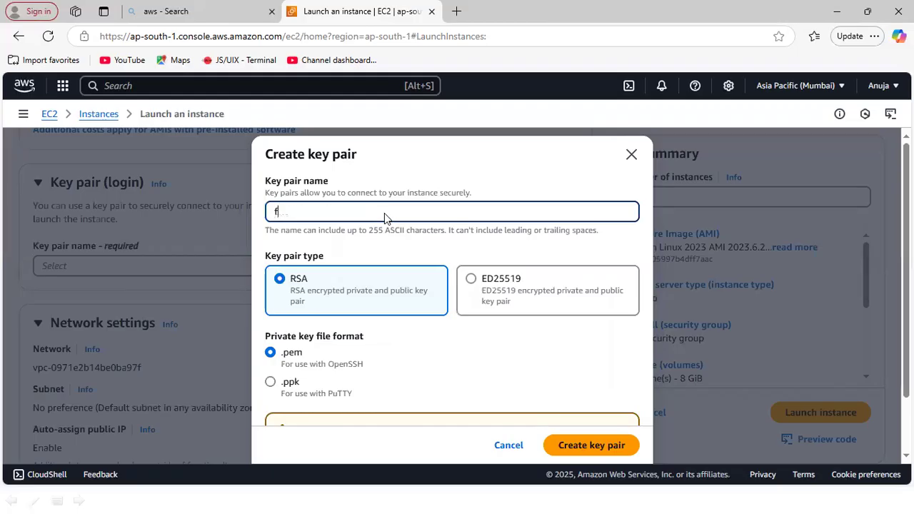
pyautogui.write('irst-instance-key')
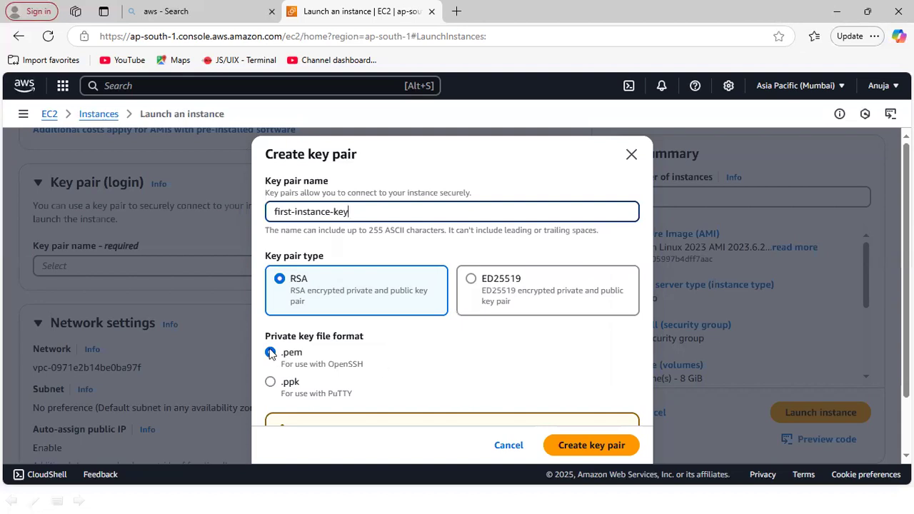
pyautogui.click(592, 447)
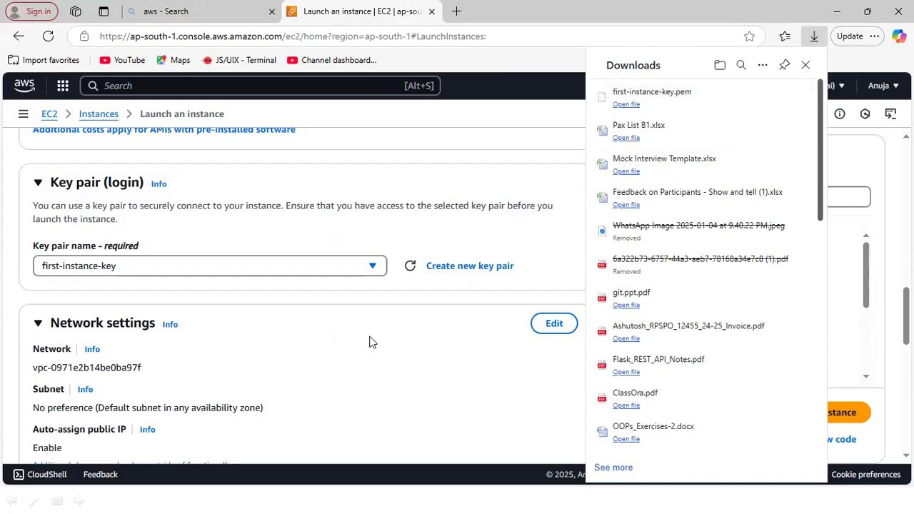
pyautogui.click(391, 240)
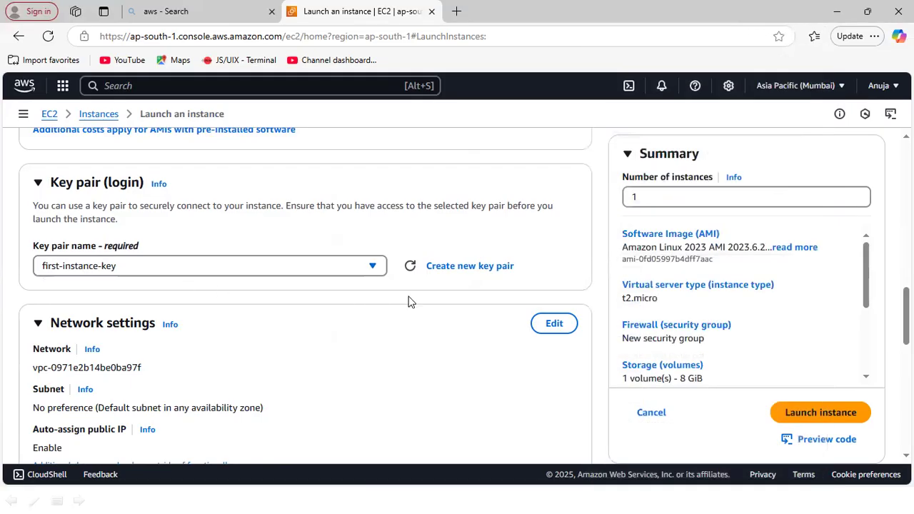
# - Review the network settings, the security group's SSH, HTTPS and HTTP rules, and the root volume storage configuration
pyautogui.scroll(-3, 906, 315)
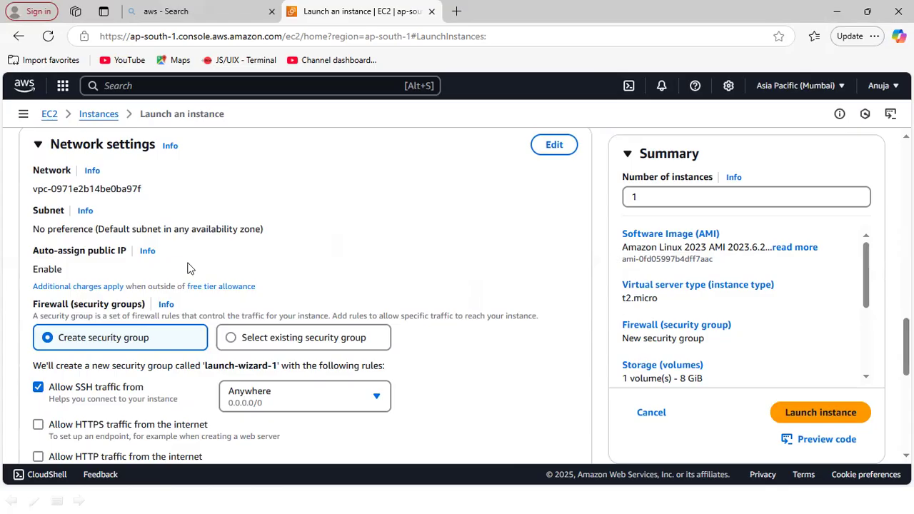
pyautogui.scroll(-1, 307, 300)
pyautogui.scroll(-2, 307, 300)
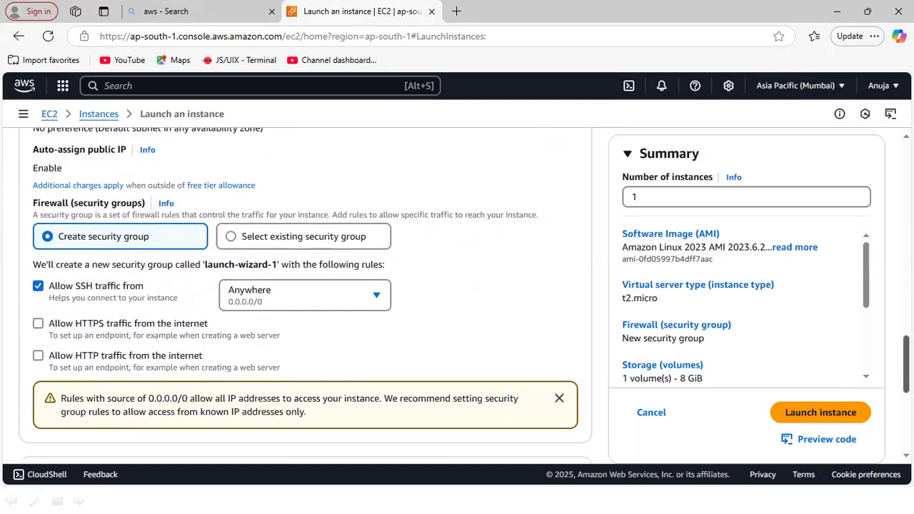
pyautogui.scroll(-1, 297, 240)
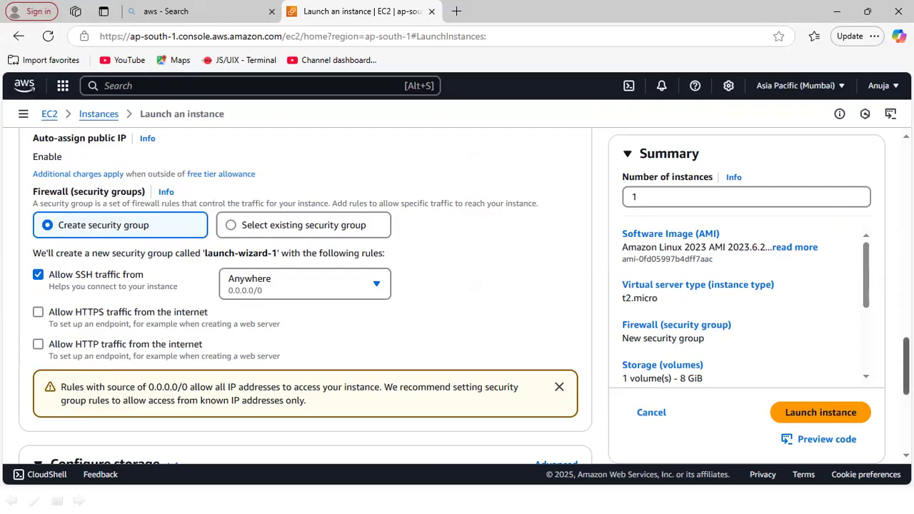
pyautogui.scroll(-3, 305, 296)
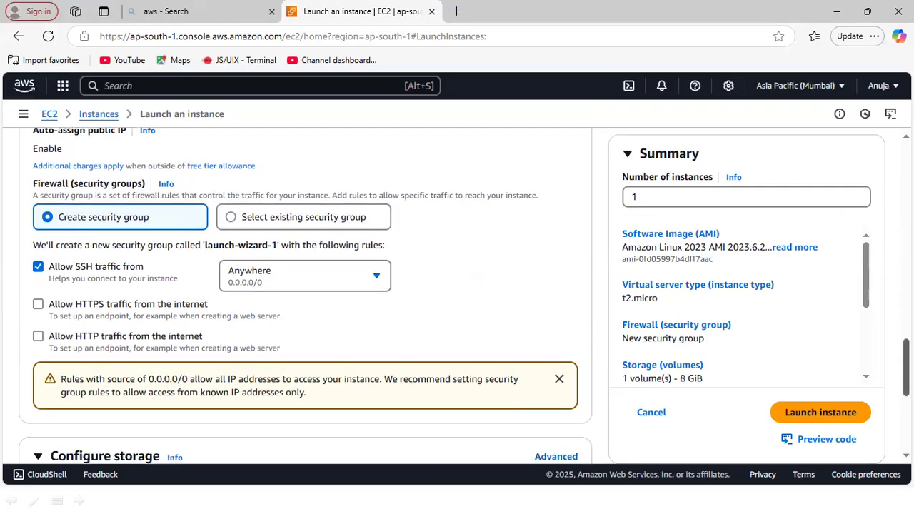
pyautogui.scroll(-1, 305, 297)
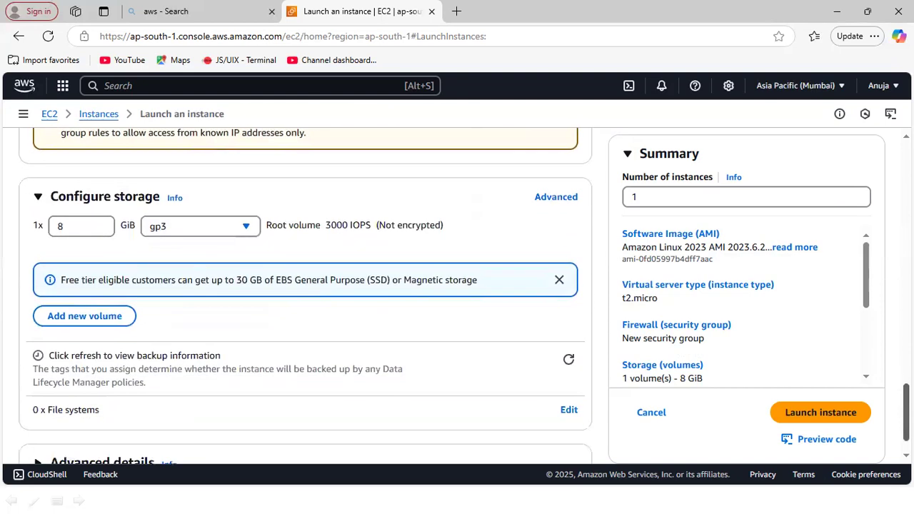
pyautogui.scroll(-1, 305, 296)
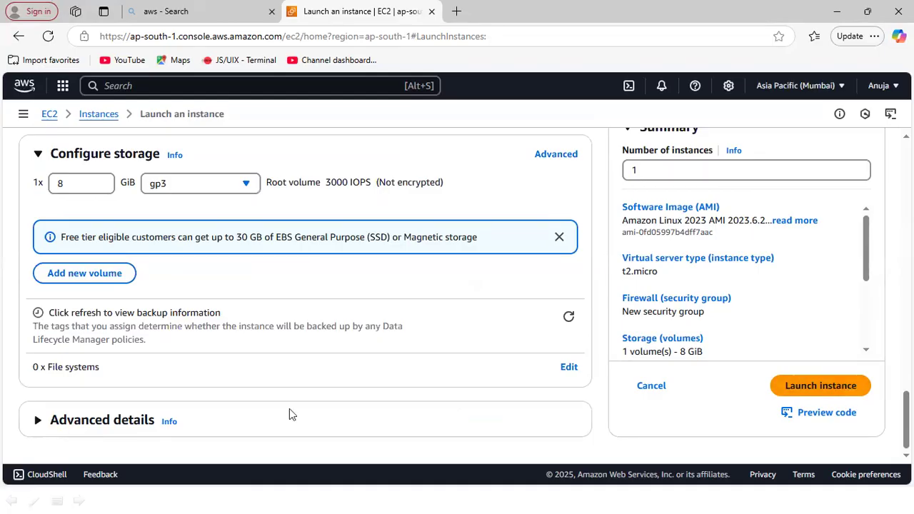
# - Expand the advanced details and look through their optional settings, including the IAM profile, placement group and purchasing option
pyautogui.click(115, 420)
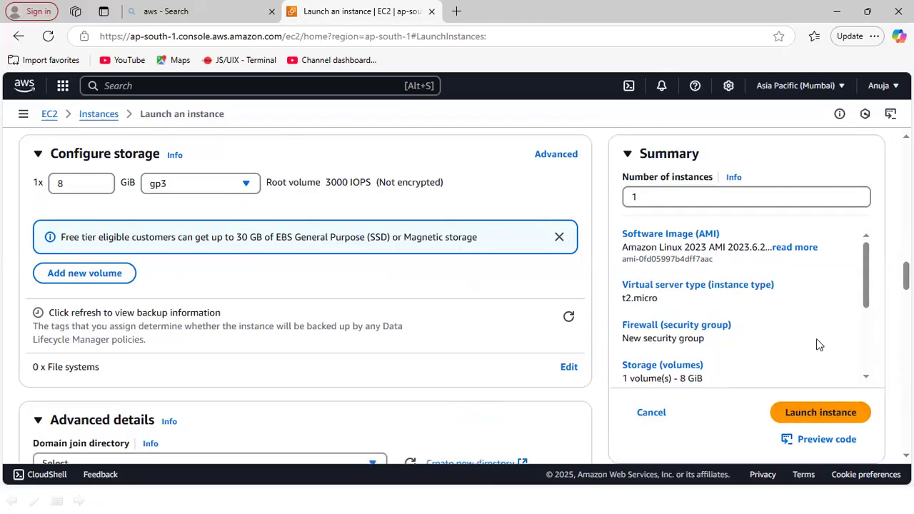
pyautogui.scroll(-15, 305, 297)
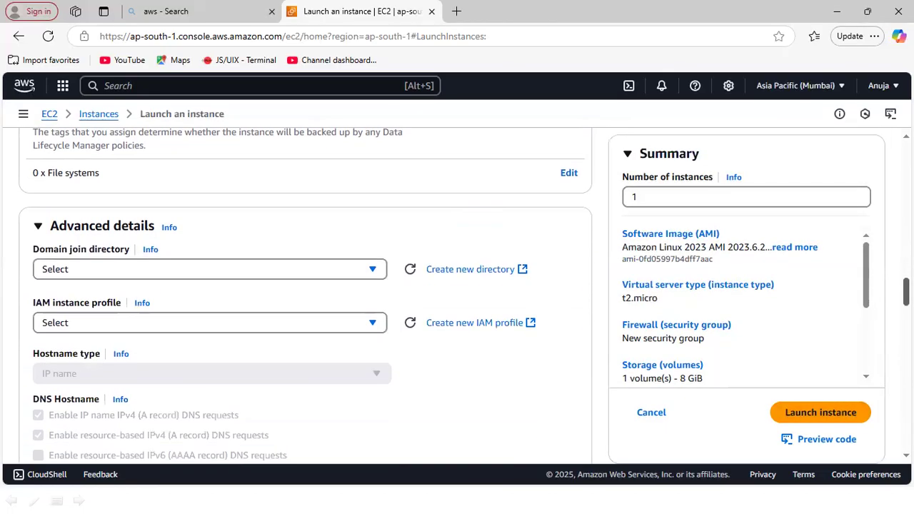
pyautogui.scroll(15, 305, 296)
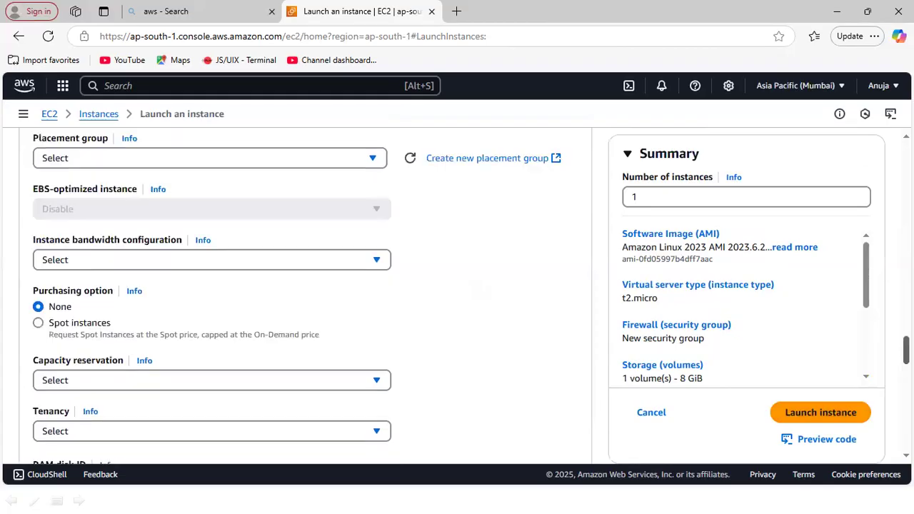
pyautogui.scroll(1, 305, 296)
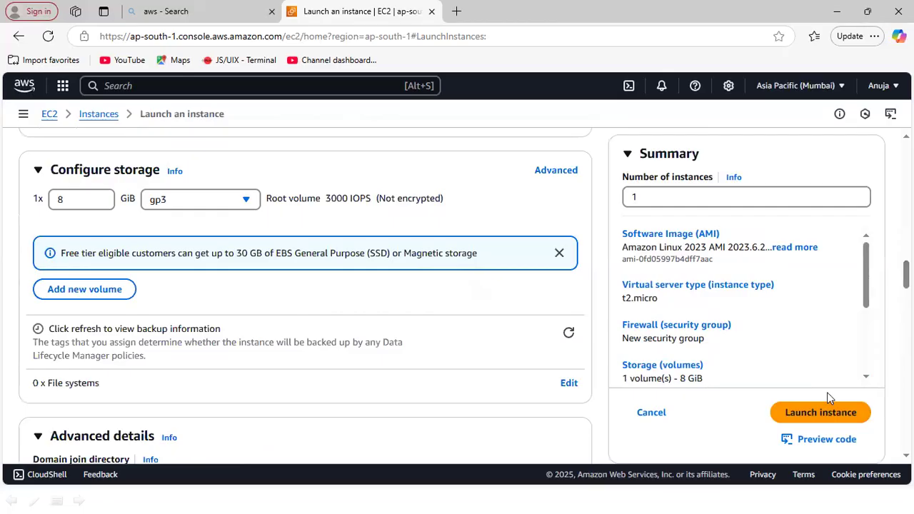
# - Launch the configured instance and open it in the instances list through its instance ID
pyautogui.click(812, 414)
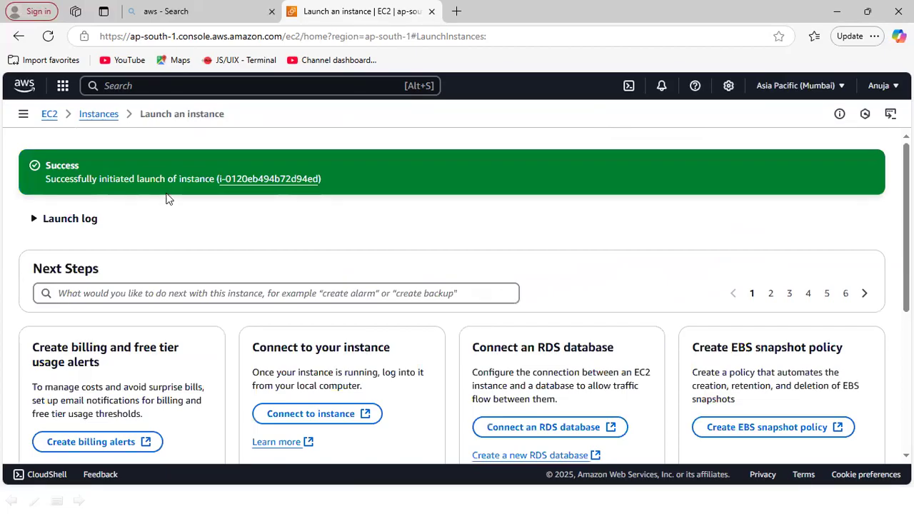
pyautogui.click(273, 180)
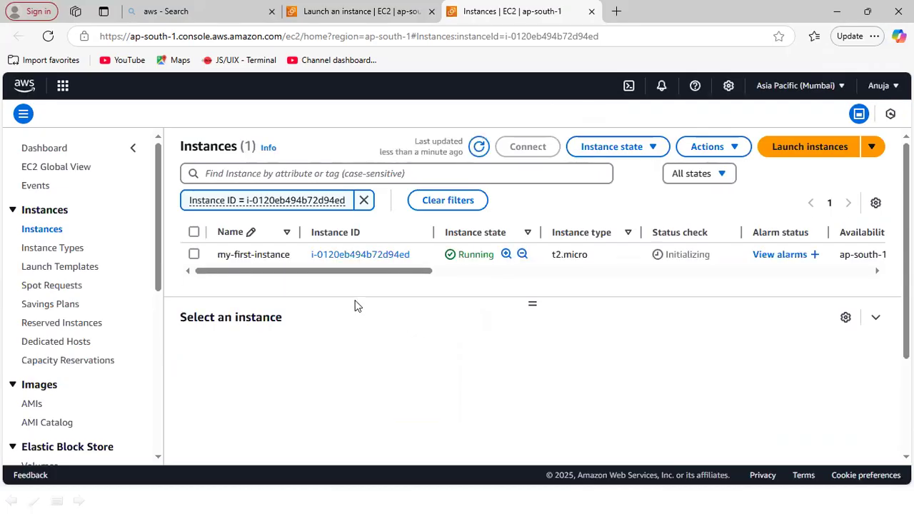
# - Show all EC2 instances without the ID filter and review the new instance's name, ID, state, type and remaining columns
pyautogui.click(42, 229)
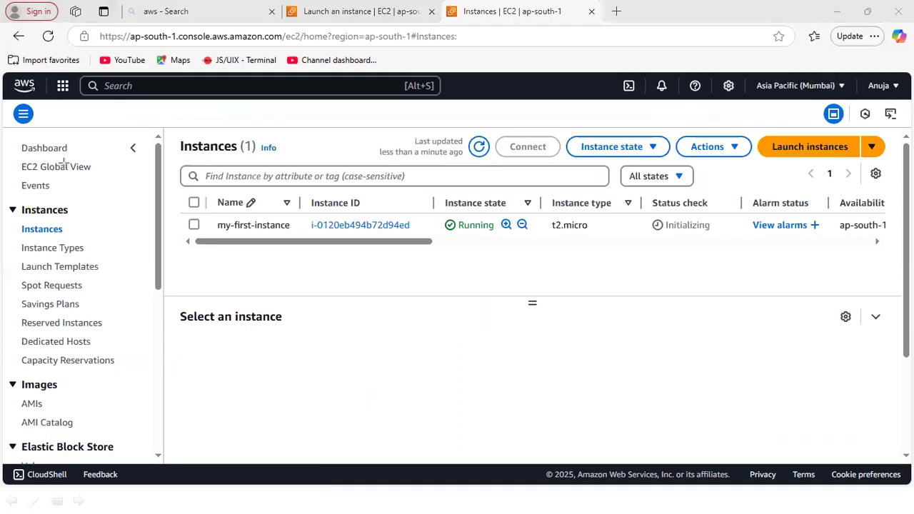
pyautogui.moveTo(210, 216); pyautogui.dragTo(415, 236)
pyautogui.moveTo(439, 189); pyautogui.dragTo(505, 245)
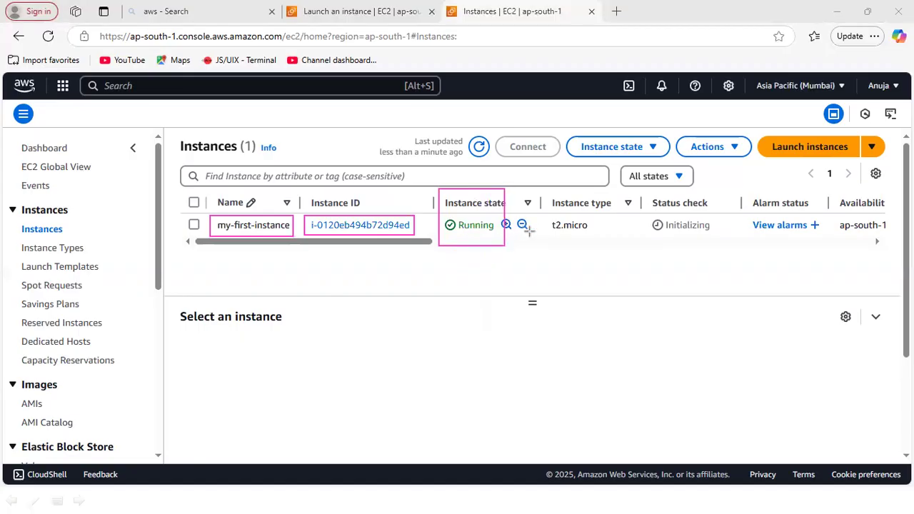
pyautogui.moveTo(548, 198); pyautogui.dragTo(608, 240)
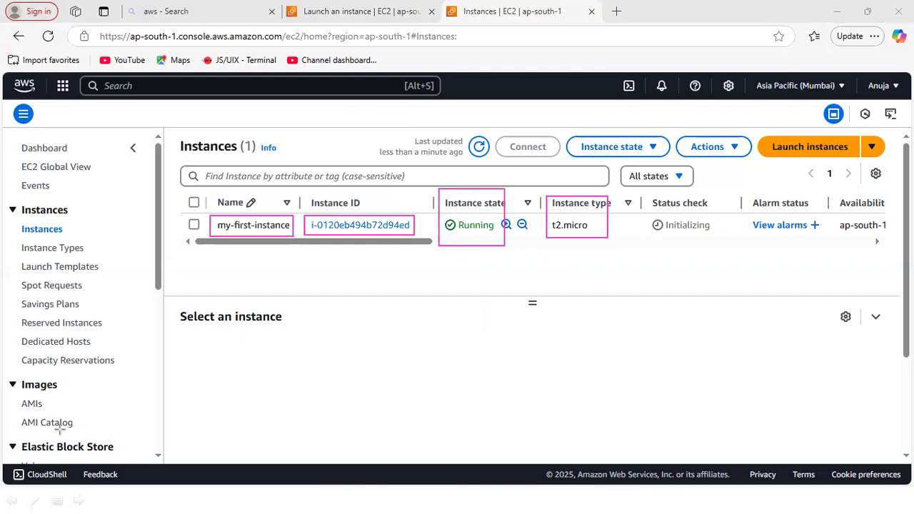
pyautogui.moveTo(381, 242); pyautogui.dragTo(445, 253)
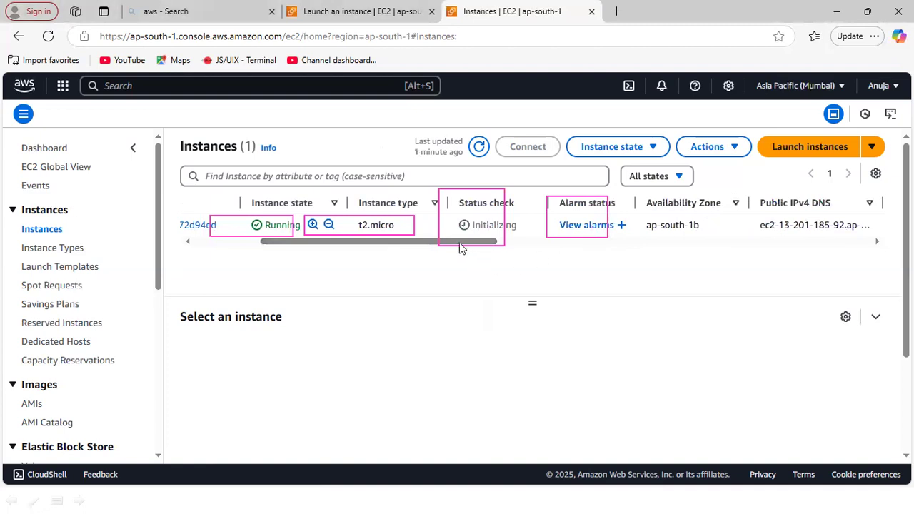
pyautogui.moveTo(458, 248); pyautogui.dragTo(296, 246)
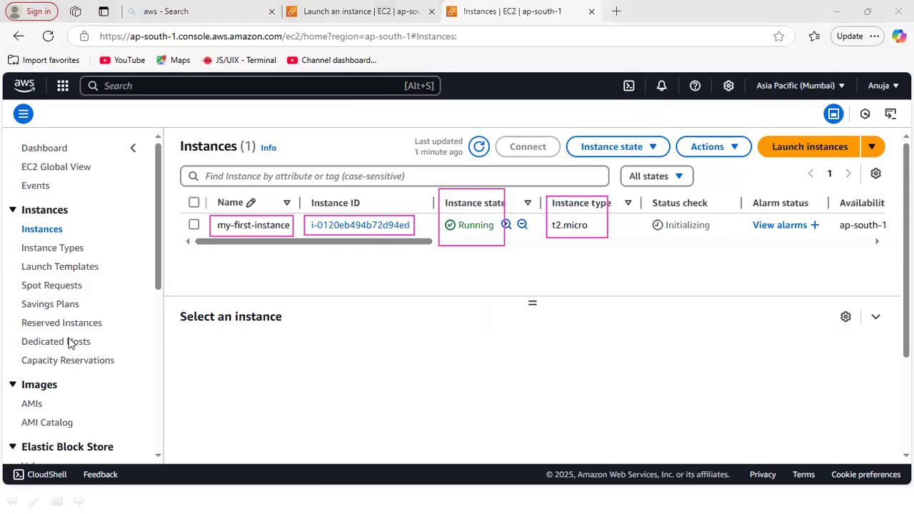
# - Select my-first-instance in the list and look over its details pane
pyautogui.click(194, 225)
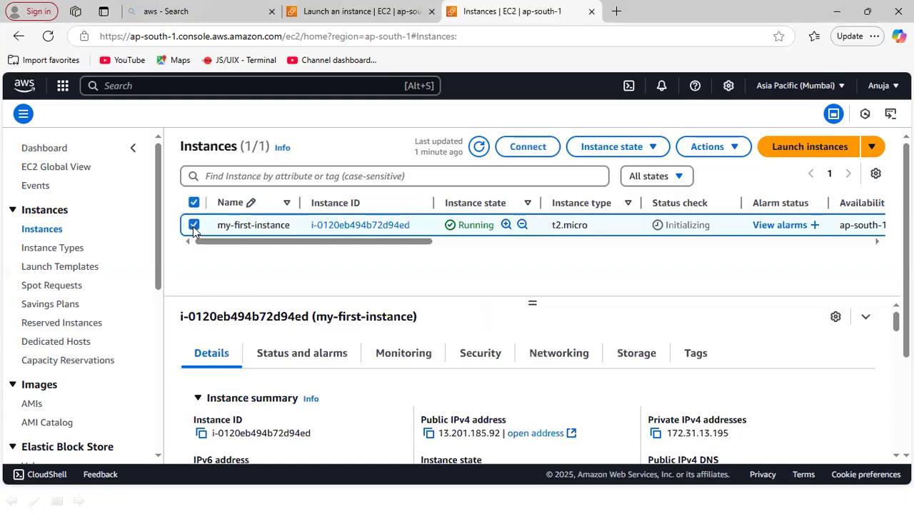
pyautogui.scroll(-1, 532, 215)
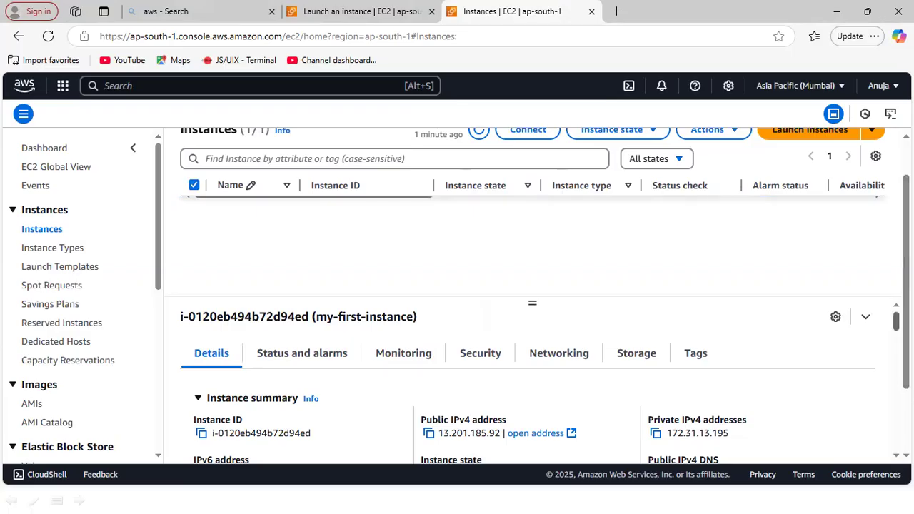
pyautogui.scroll(-3, 529, 386)
pyautogui.scroll(4, 528, 386)
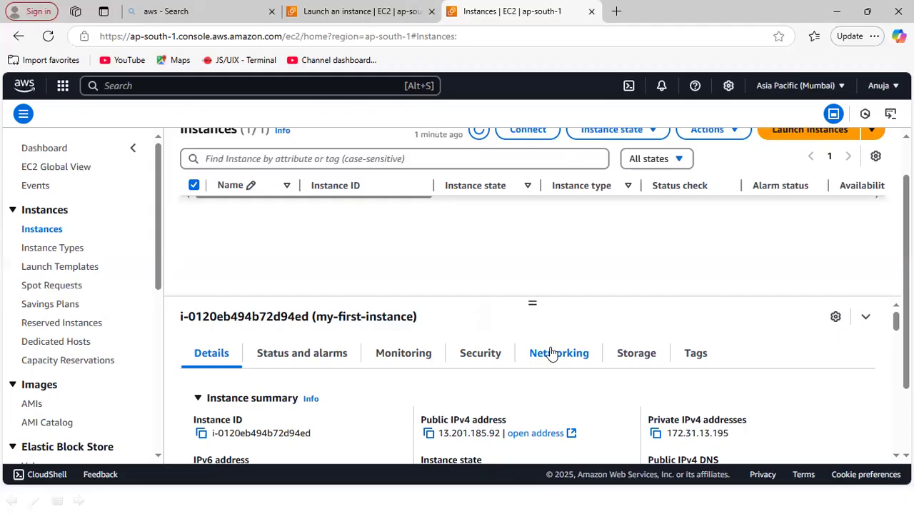
pyautogui.moveTo(906, 300); pyautogui.dragTo(907, 268)
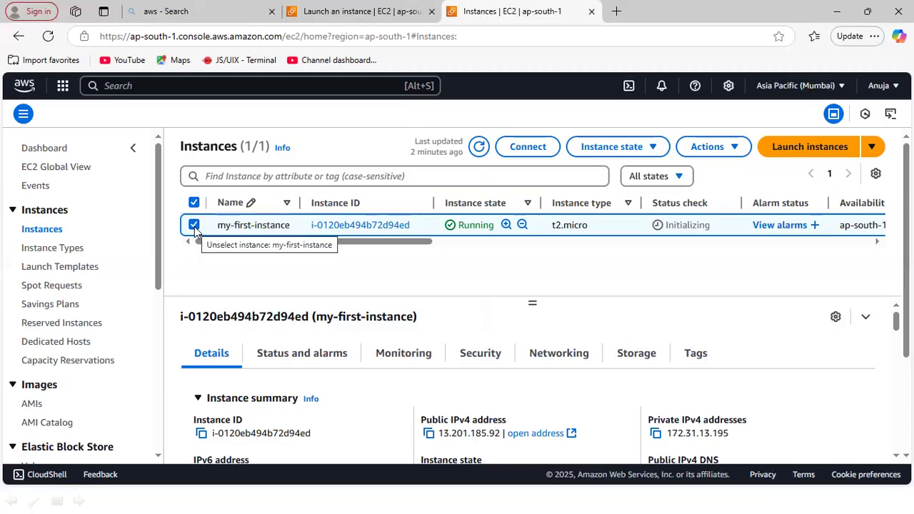
# - Connect to my-first-instance using EC2 Instance Connect with its public IPv4 address and the username ec2-user
pyautogui.click(525, 153)
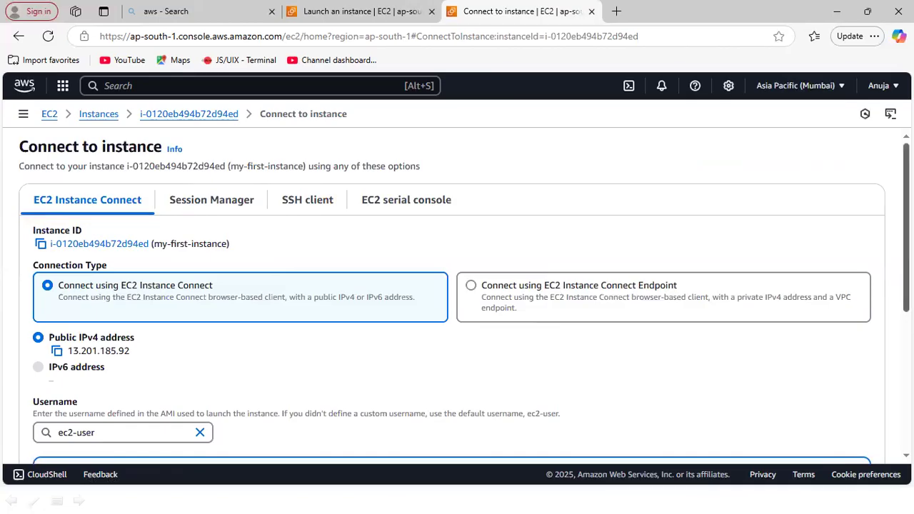
pyautogui.scroll(-1, 905, 228)
pyautogui.scroll(1, 465, 297)
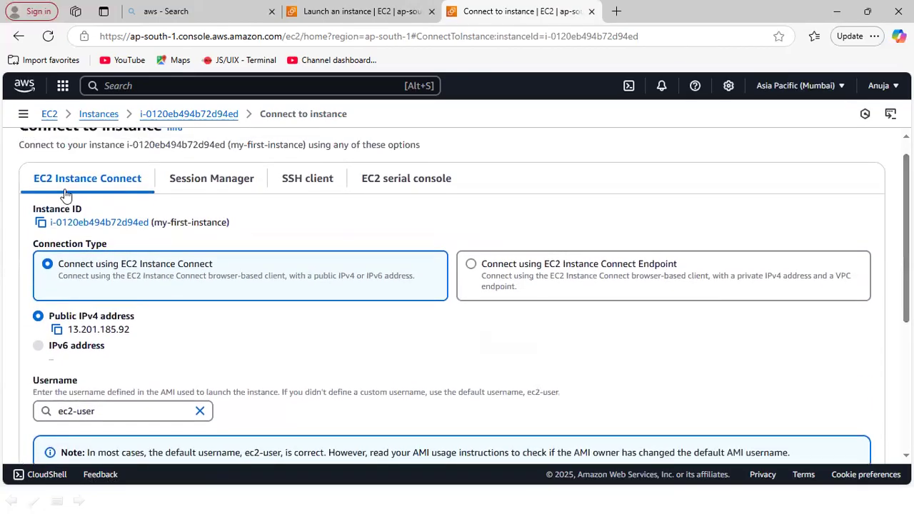
pyautogui.scroll(-2, 464, 297)
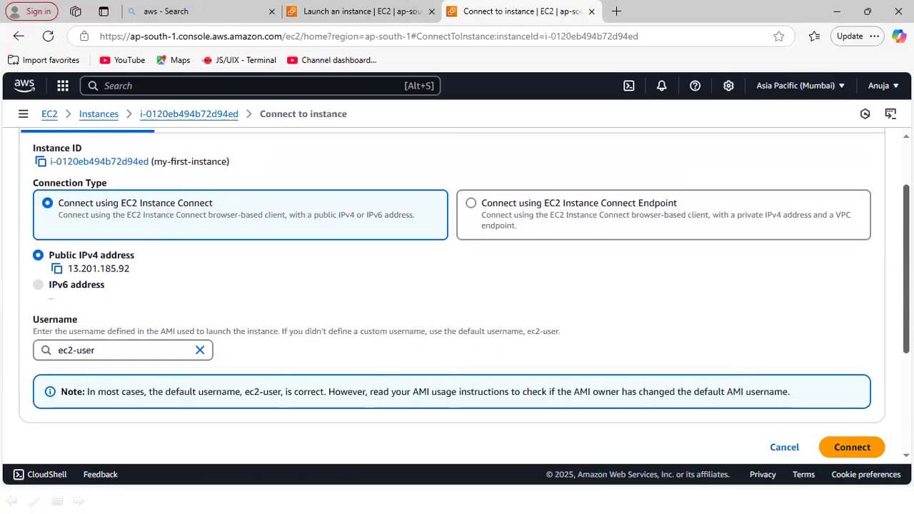
pyautogui.moveTo(906, 296); pyautogui.dragTo(907, 254)
pyautogui.scroll(-1, 457, 296)
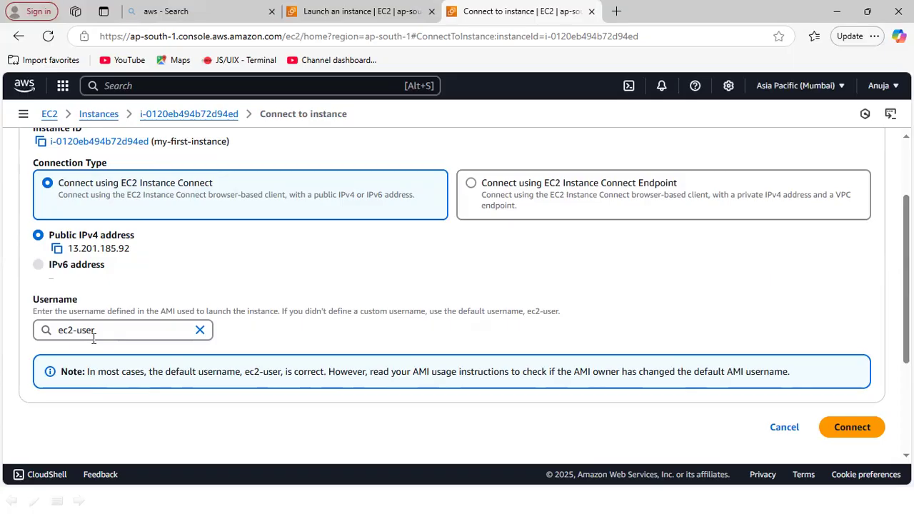
pyautogui.click(853, 427)
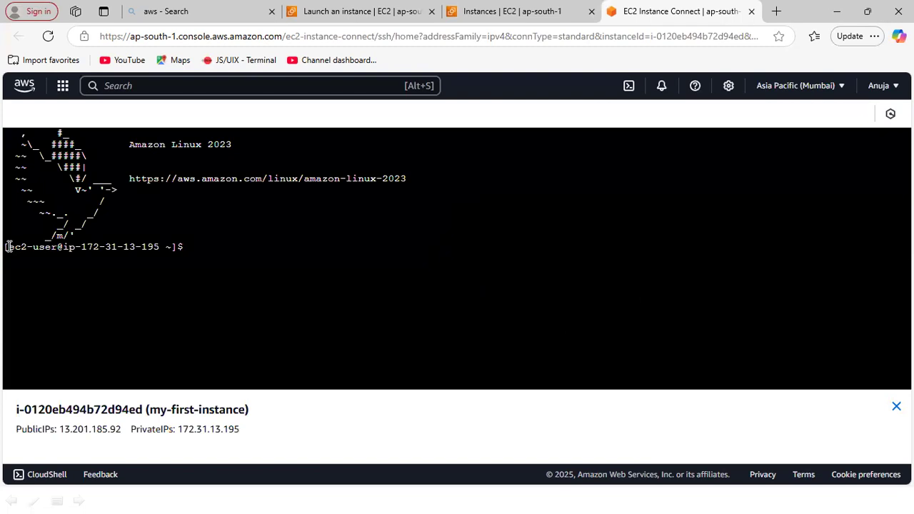
# - Examine the user name and IP address in the terminal prompt, and check the instance in the instances list
pyautogui.moveTo(8, 246); pyautogui.dragTo(58, 248)
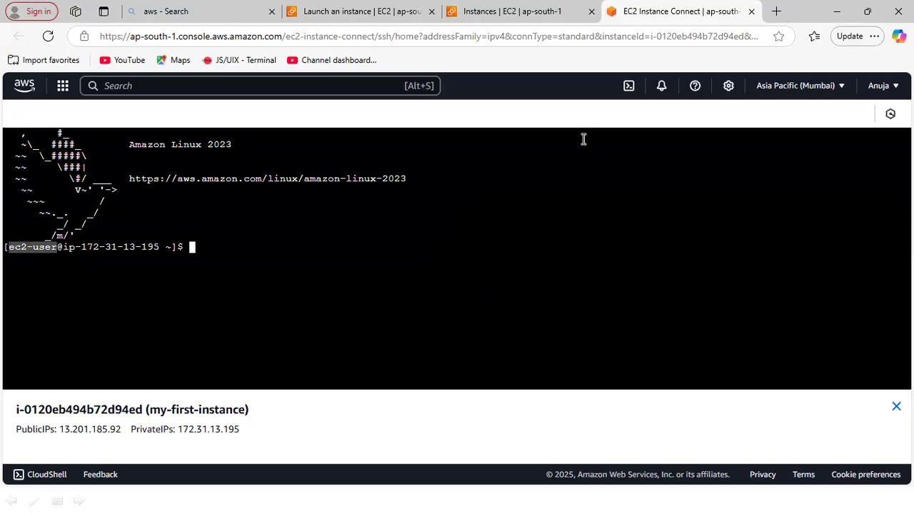
pyautogui.click(535, 10)
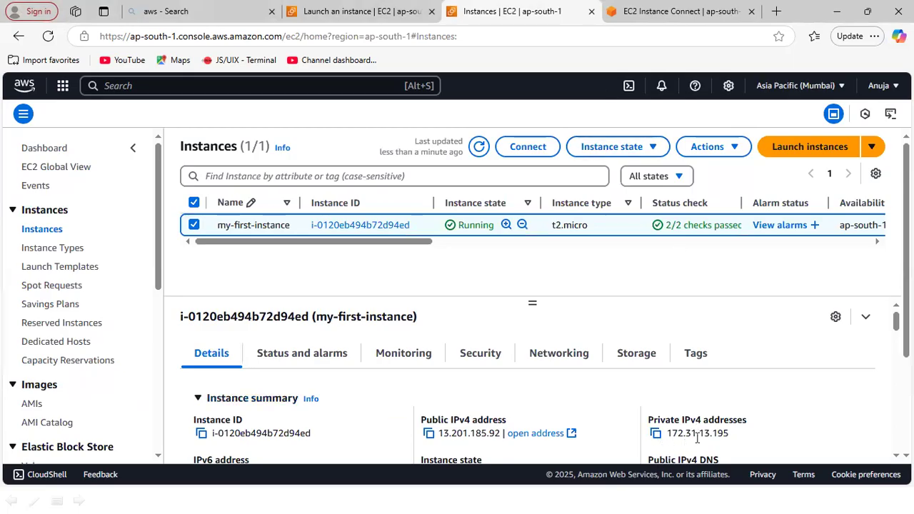
pyautogui.click(676, 12)
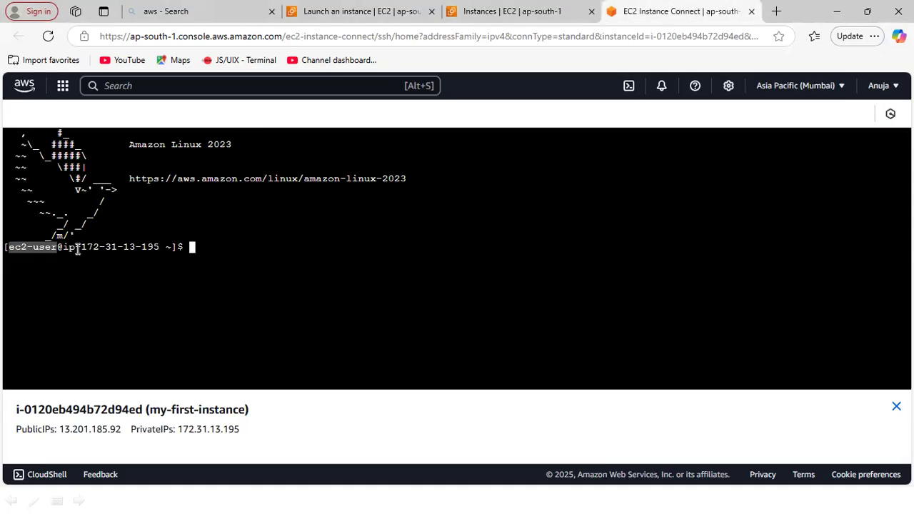
pyautogui.moveTo(77, 247); pyautogui.dragTo(160, 249)
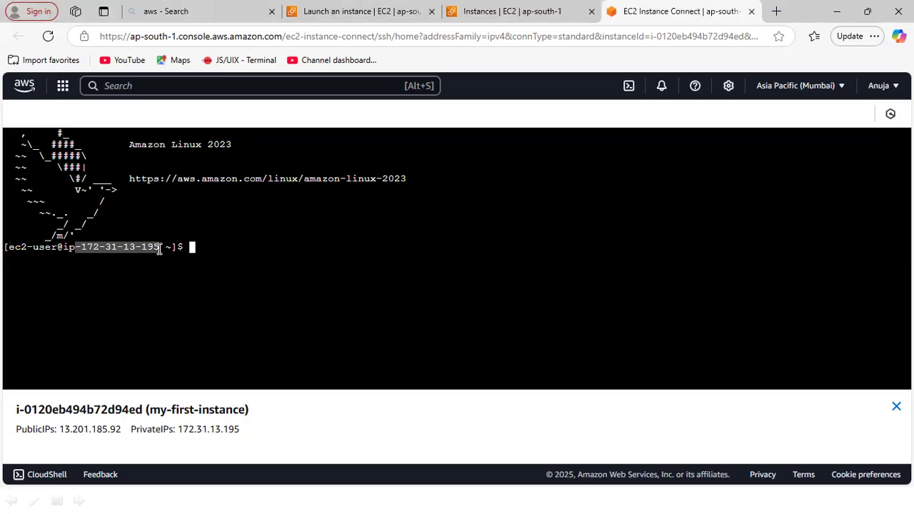
pyautogui.click(45, 247)
pyautogui.moveTo(5, 247); pyautogui.dragTo(72, 248)
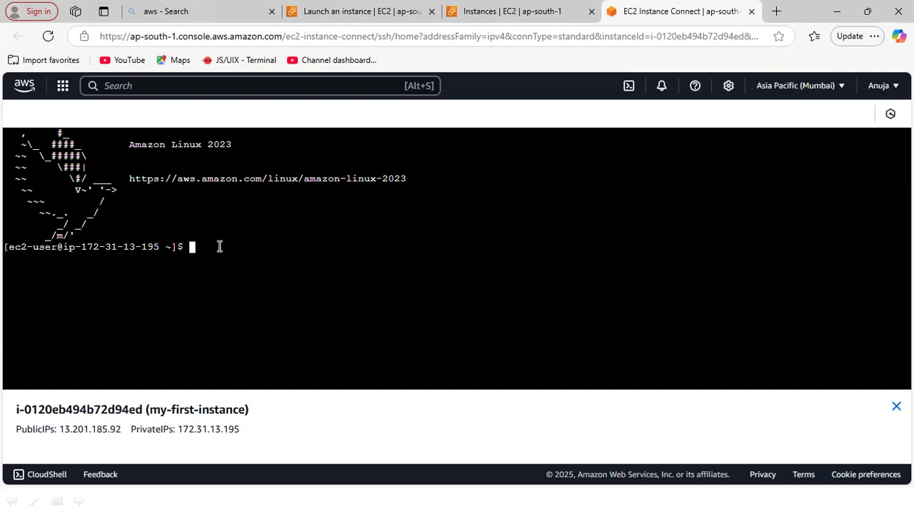
# - Try to update the instance's packages with "yum update" as the regular user
pyautogui.write('yum update')
pyautogui.press('Return')
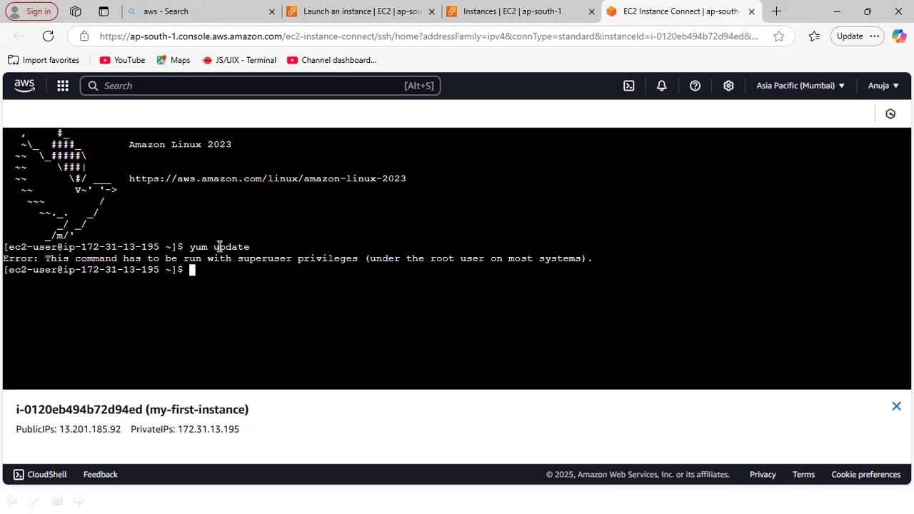
# - Run "sudo yum update" to update the packages with superuser privileges and check its output
pyautogui.write('sudo yum update')
pyautogui.press('Return')
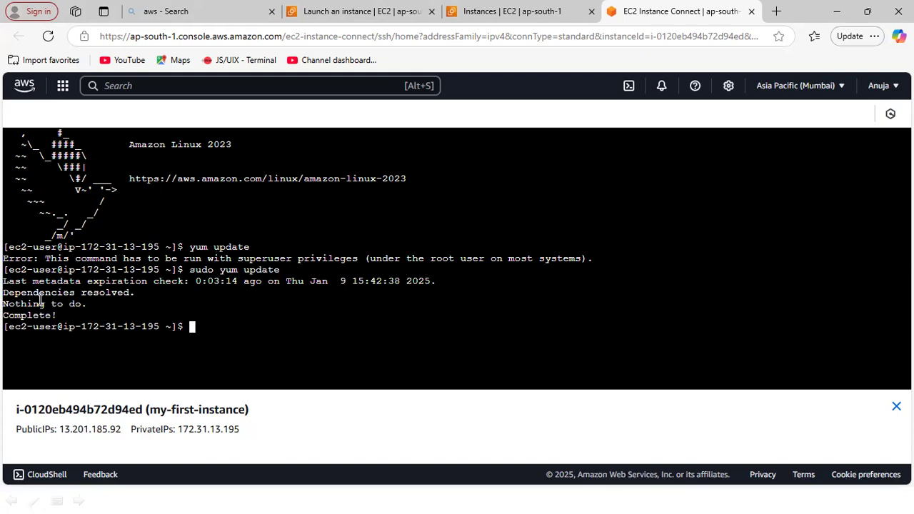
pyautogui.moveTo(6, 317); pyautogui.dragTo(57, 316)
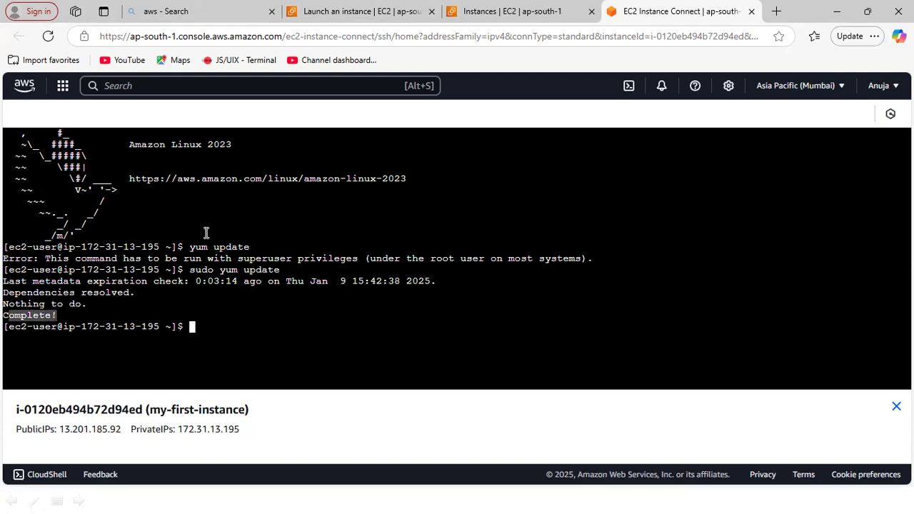
pyautogui.click(211, 332)
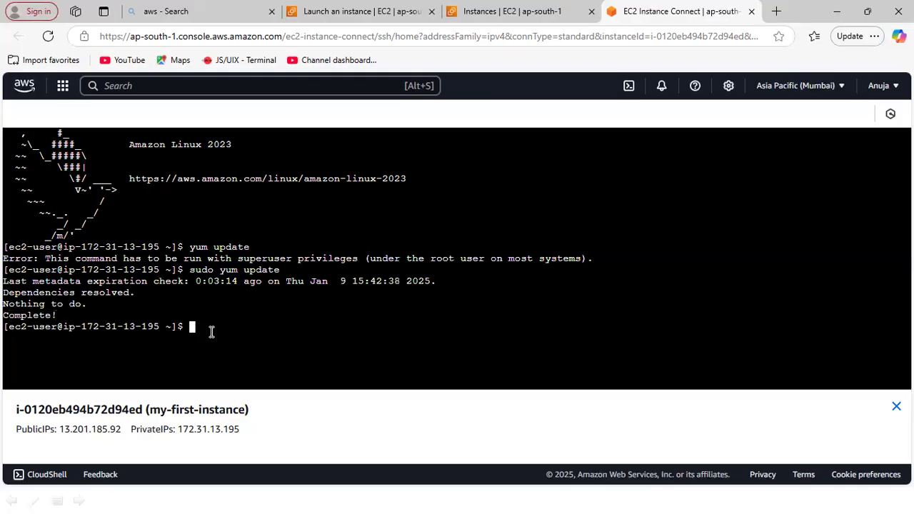
# - Print the current working directory with pwd and list its contents with ls
pyautogui.write('pwd')
pyautogui.press('Return')
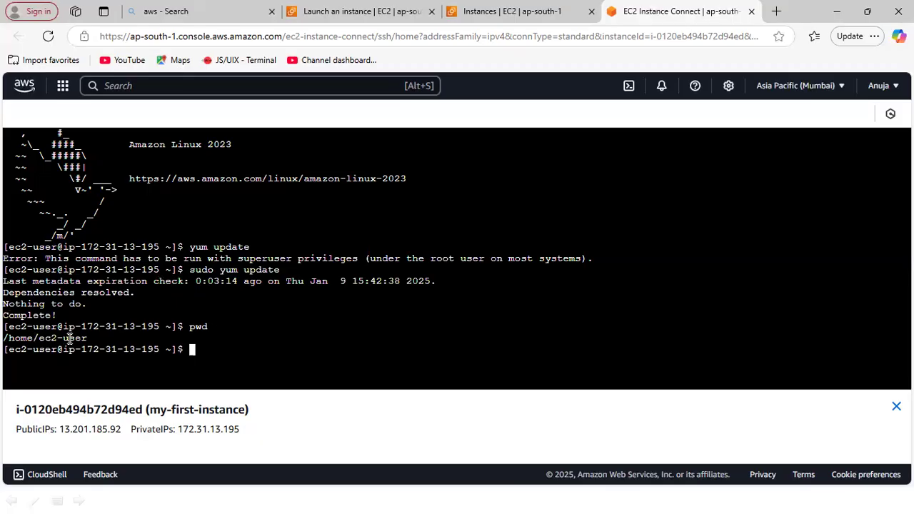
pyautogui.write('ls')
pyautogui.press('Return')
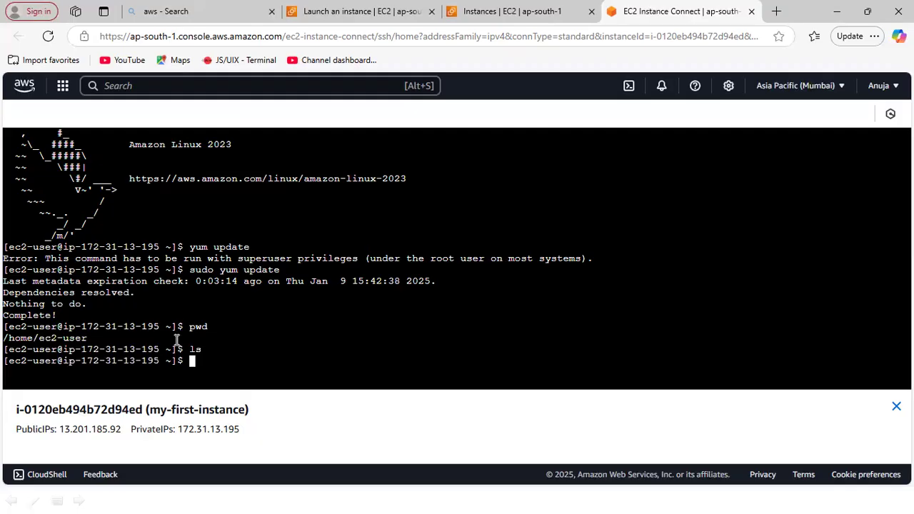
# - Create an empty file named test.txt with touch and list the directory to check it
pyautogui.write('touch test.txt')
pyautogui.press('Return')
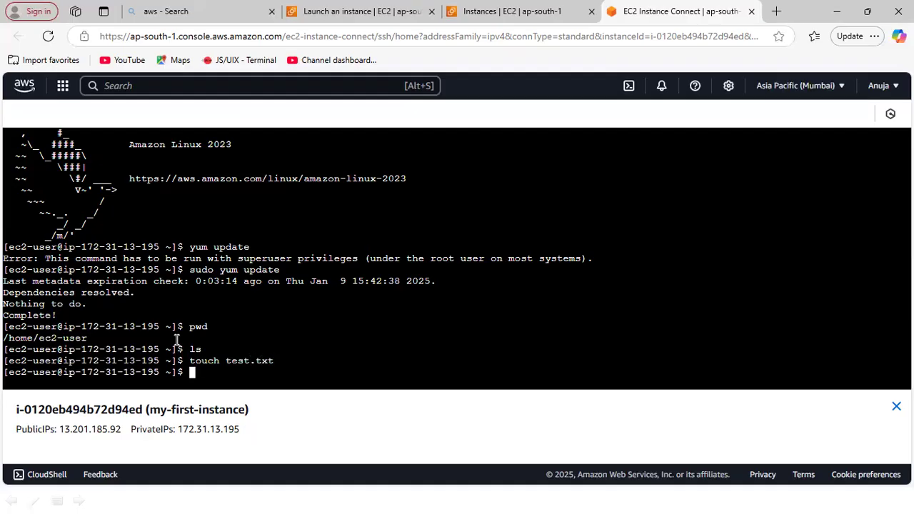
pyautogui.write('ls')
pyautogui.press('Return')
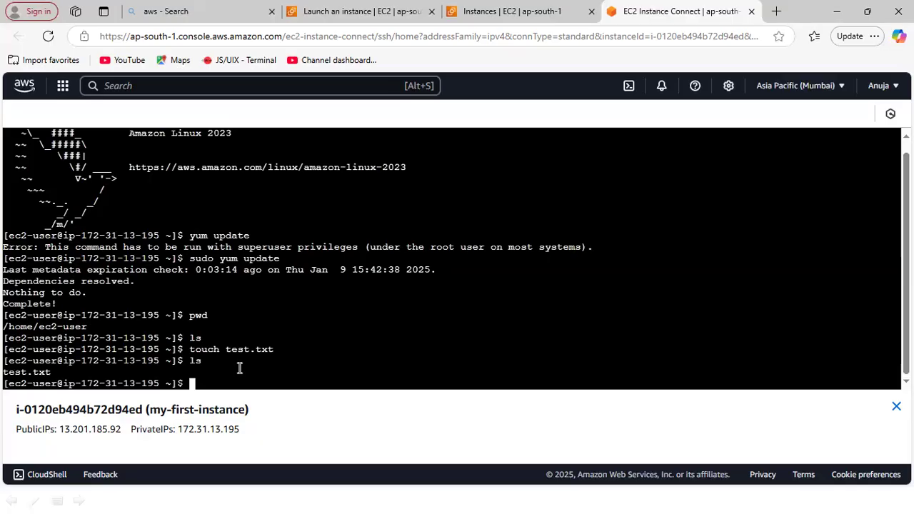
# - Open test.txt in the vi editor
pyautogui.write('vi')
pyautogui.write('te')
pyautogui.press('BackSpace')
pyautogui.press('BackSpace')
pyautogui.write('test.txt')
pyautogui.press('Return')
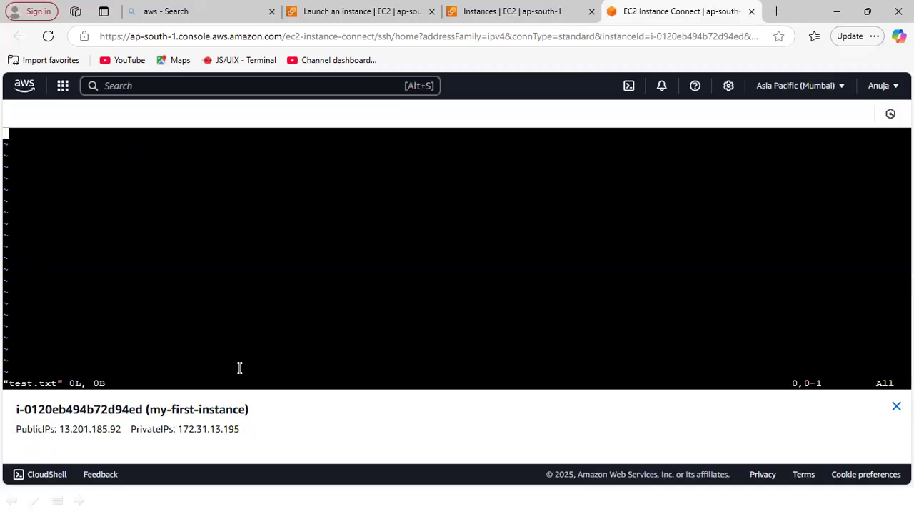
# - Switch vi to insert mode and enter the text "Hello I have created first virtual server"
pyautogui.write('iHe')
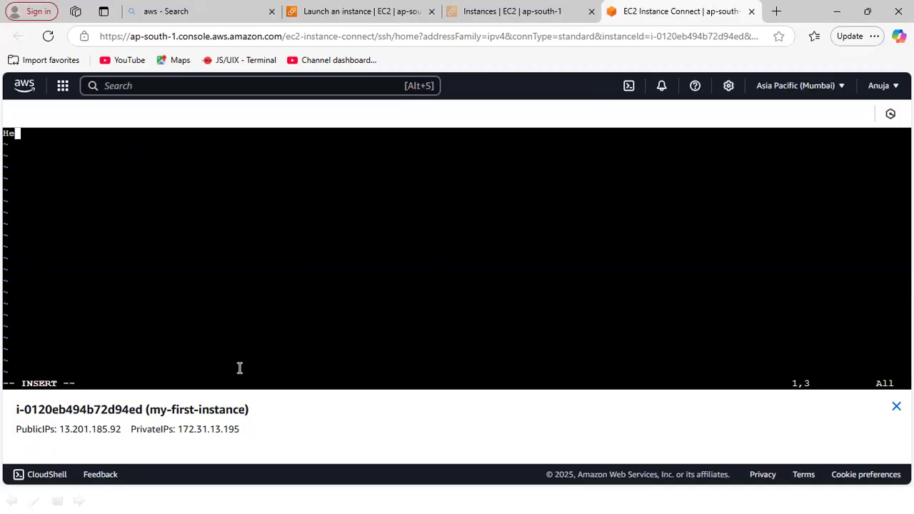
pyautogui.write('llo I have c')
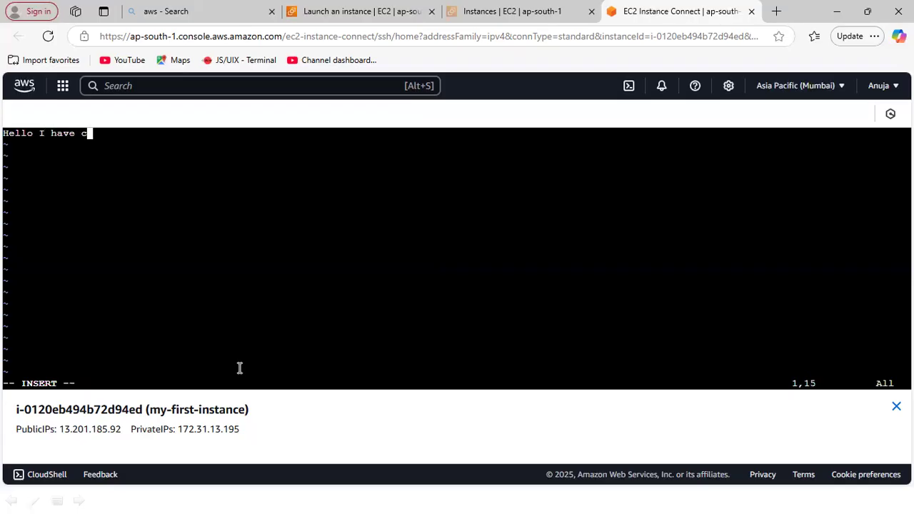
pyautogui.write('reated fir')
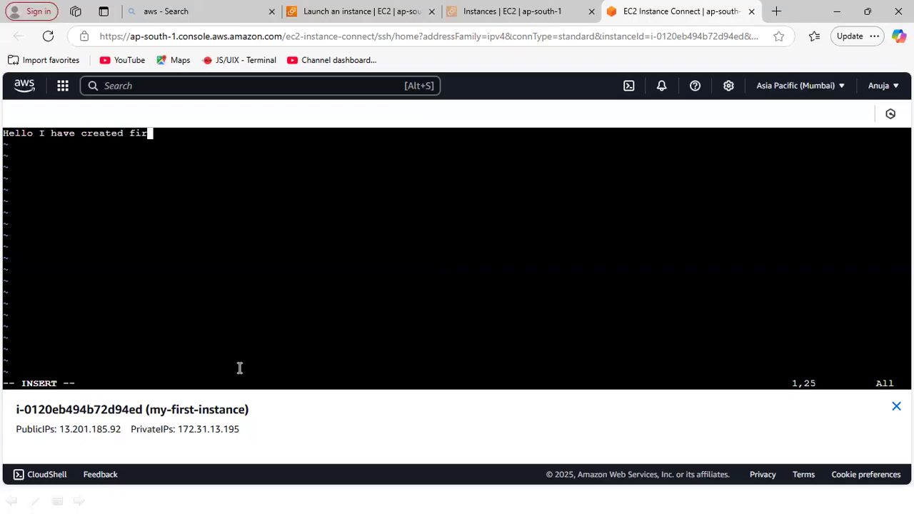
pyautogui.write('st virtual server')
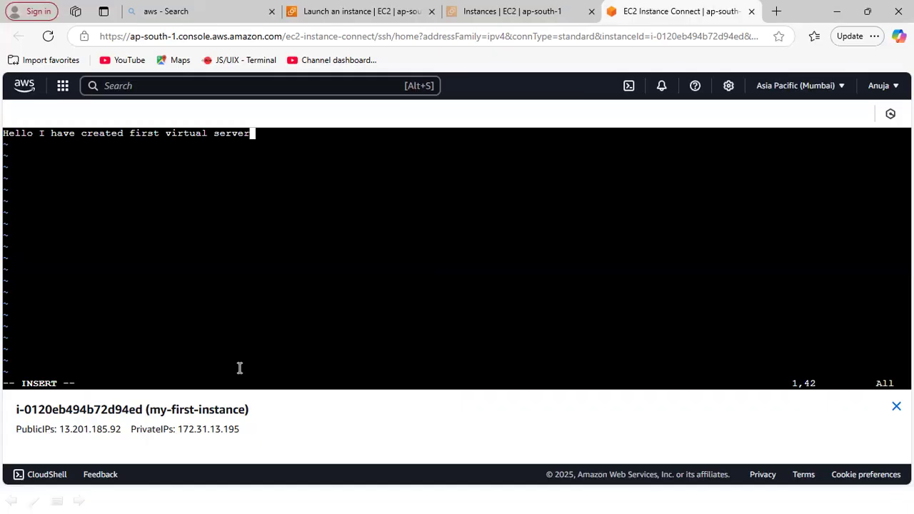
# - Leave insert mode, then save test.txt and quit vi with ":wq!"
pyautogui.press('Escape')
pyautogui.write(':')
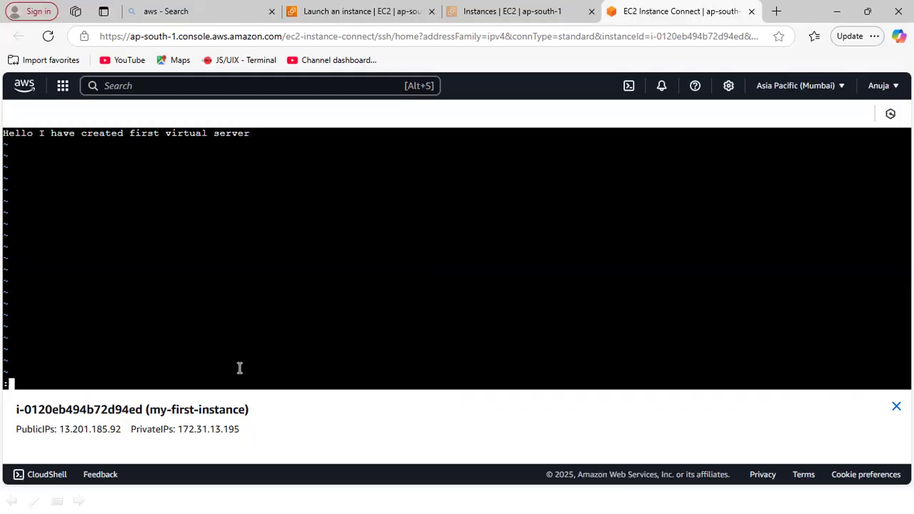
pyautogui.write('wq!')
pyautogui.press('Return')
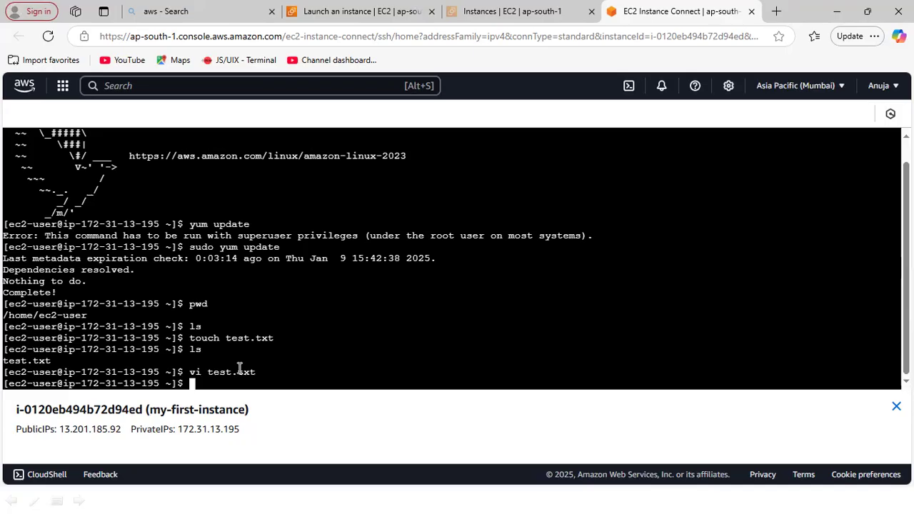
# - Display the contents of test.txt in the terminal with cat
pyautogui.write('cat test.txt')
pyautogui.press('Return')
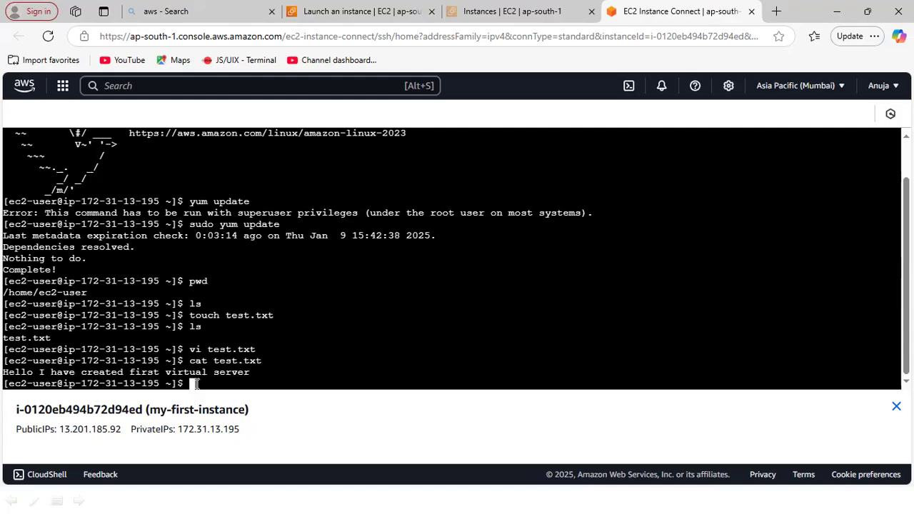
# - Highlight the printed text of test.txt in the terminal and close the EC2 Instance Connect session
pyautogui.moveTo(4, 372); pyautogui.dragTo(258, 373)
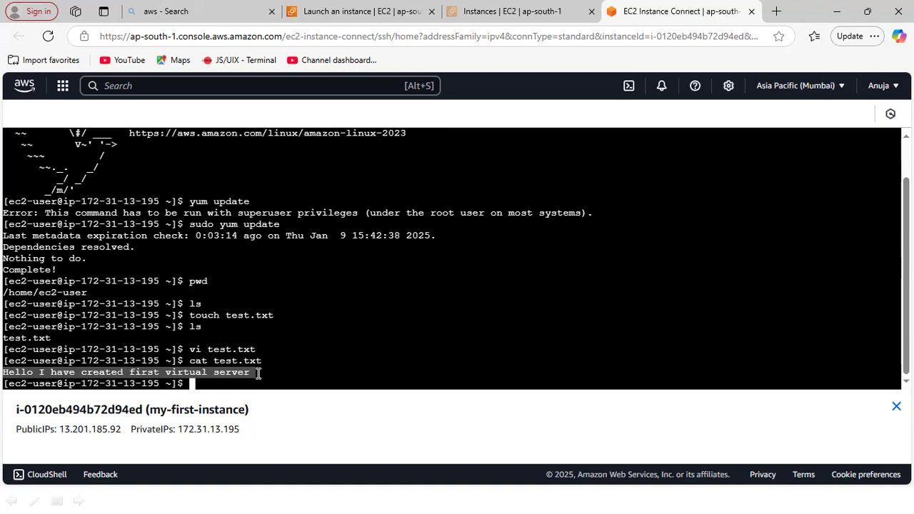
pyautogui.click(752, 12)
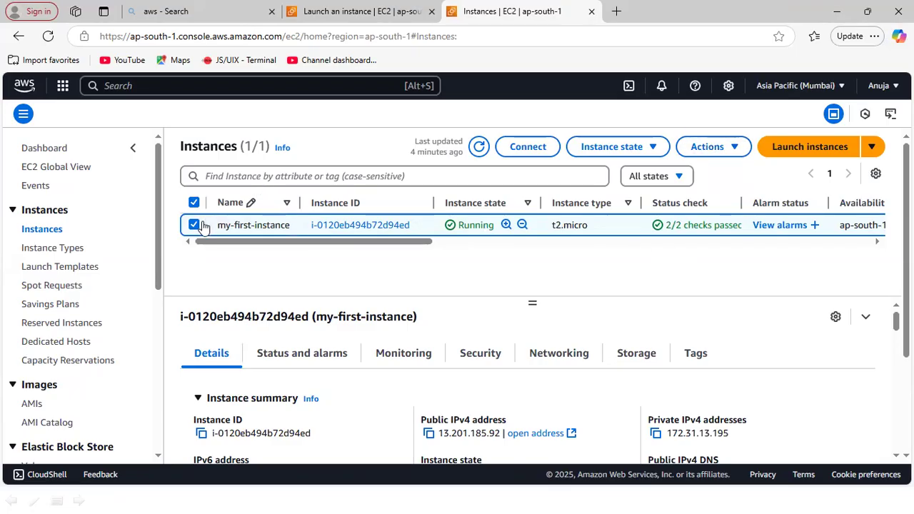
# - Stop the selected my-first-instance and confirm the stop request
pyautogui.click(735, 156)
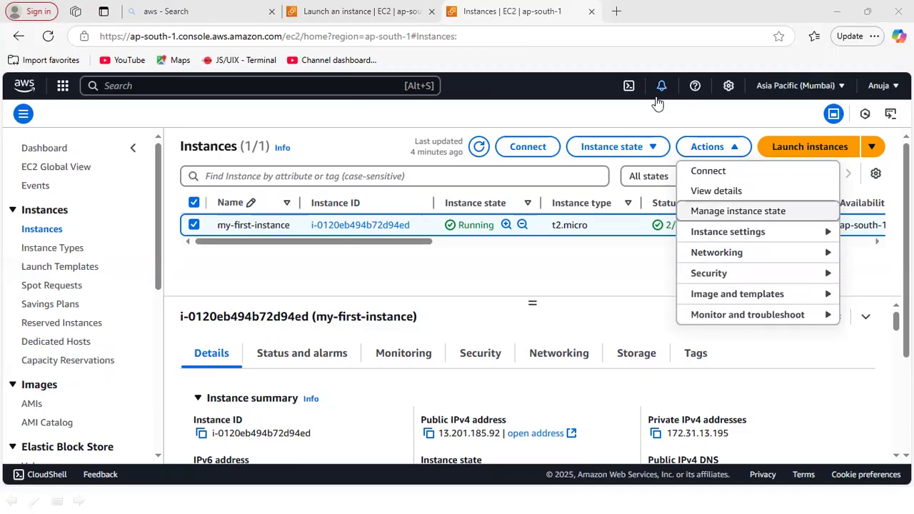
pyautogui.click(653, 148)
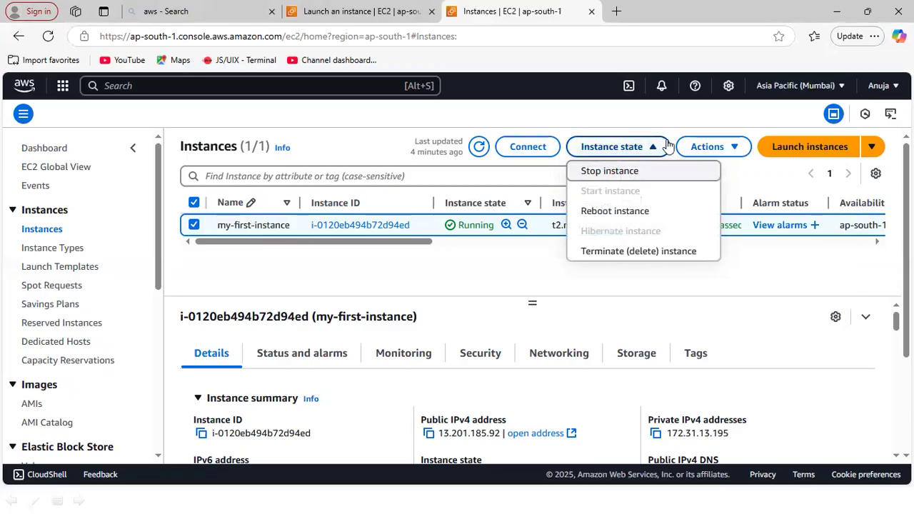
pyautogui.click(640, 173)
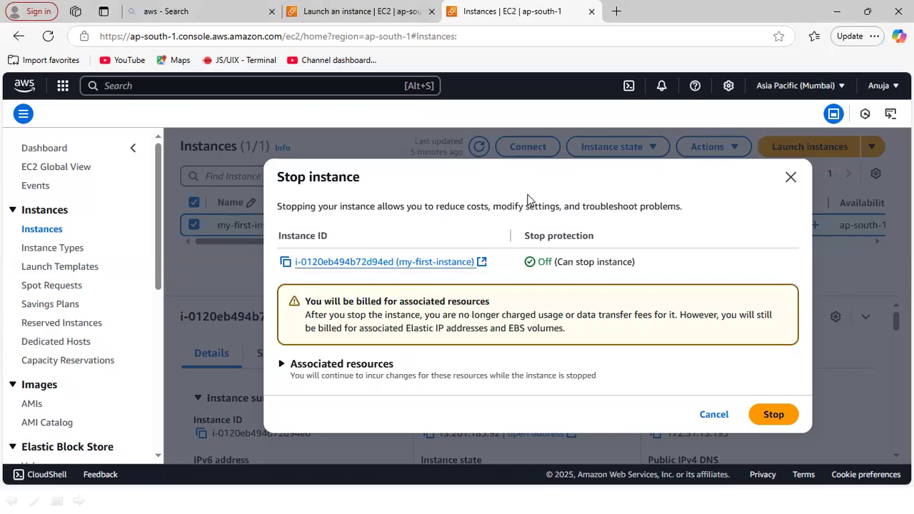
pyautogui.click(778, 418)
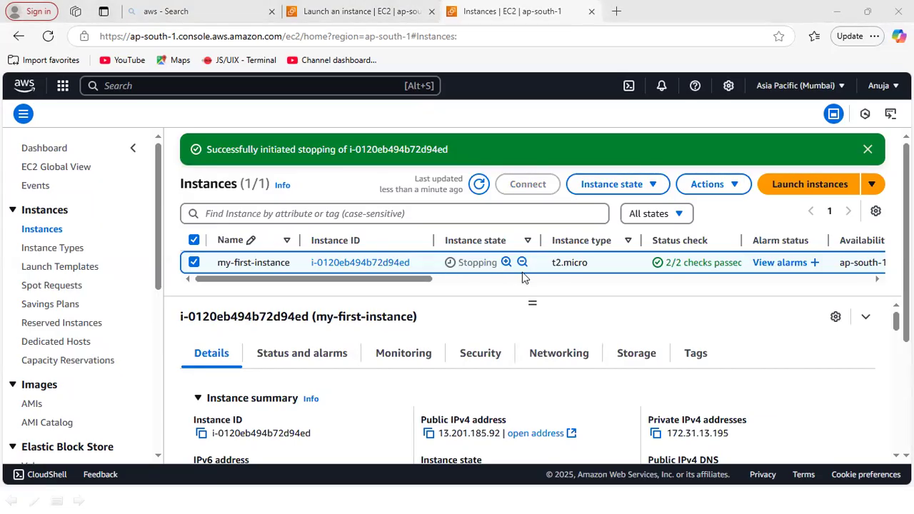
# - Refresh the instances list to check the current state of my-first-instance
pyautogui.moveTo(408, 278); pyautogui.dragTo(353, 277)
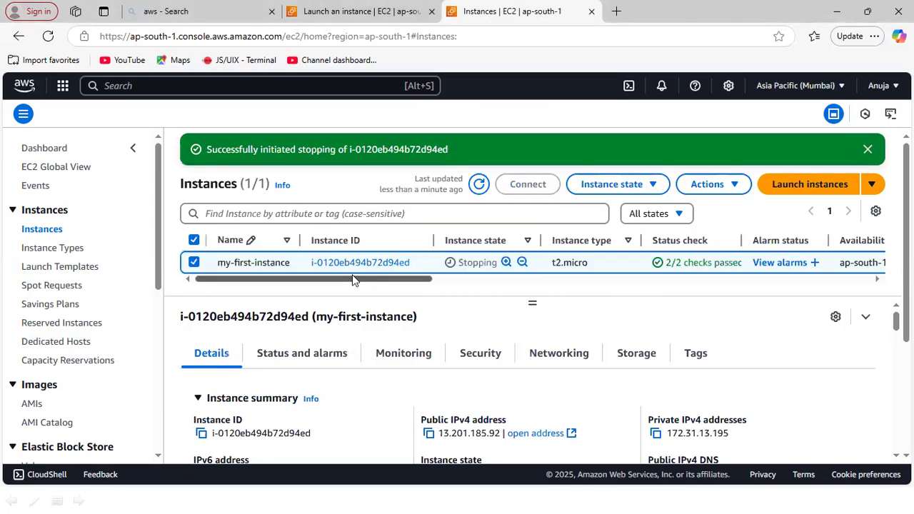
pyautogui.click(655, 185)
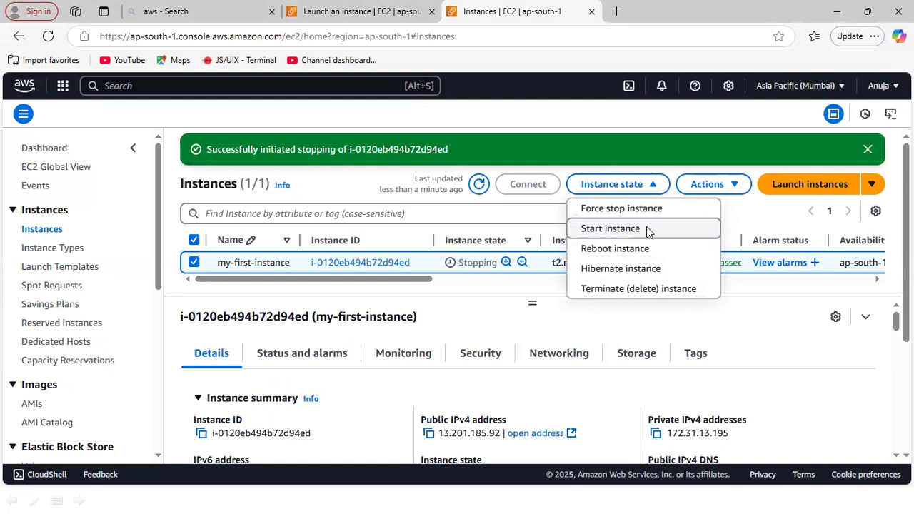
pyautogui.click(479, 185)
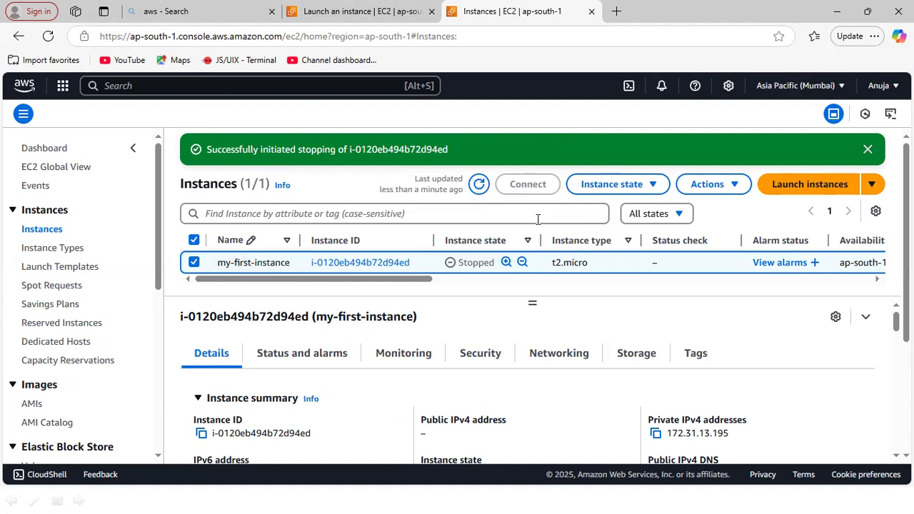
# - Terminate (delete) my-first-instance and confirm its deletion
pyautogui.click(653, 190)
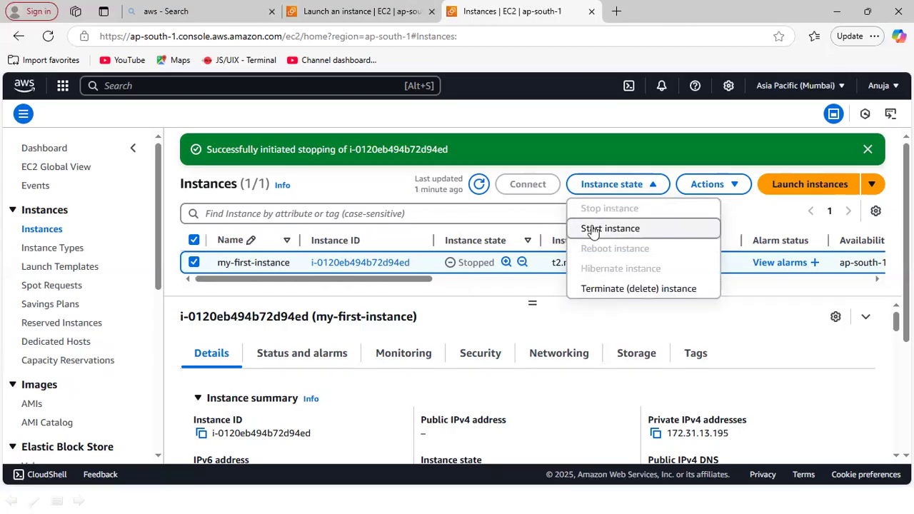
pyautogui.click(598, 291)
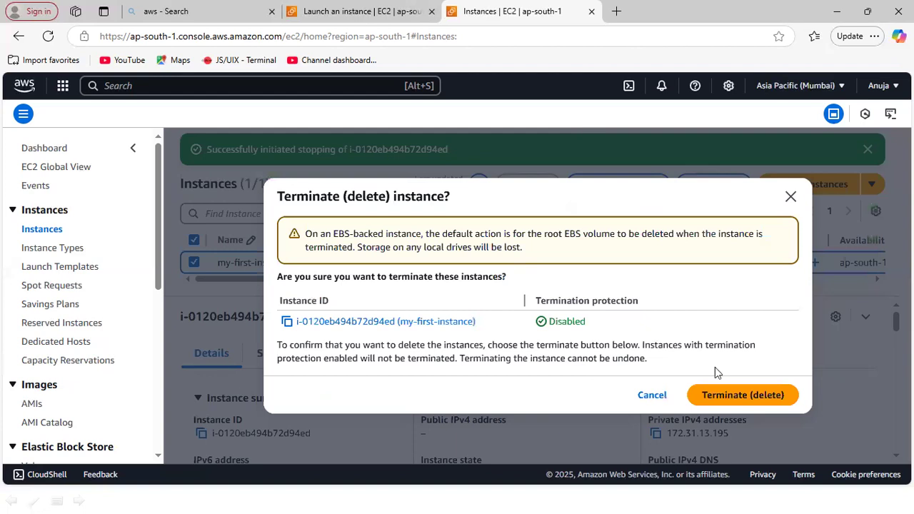
pyautogui.click(739, 398)
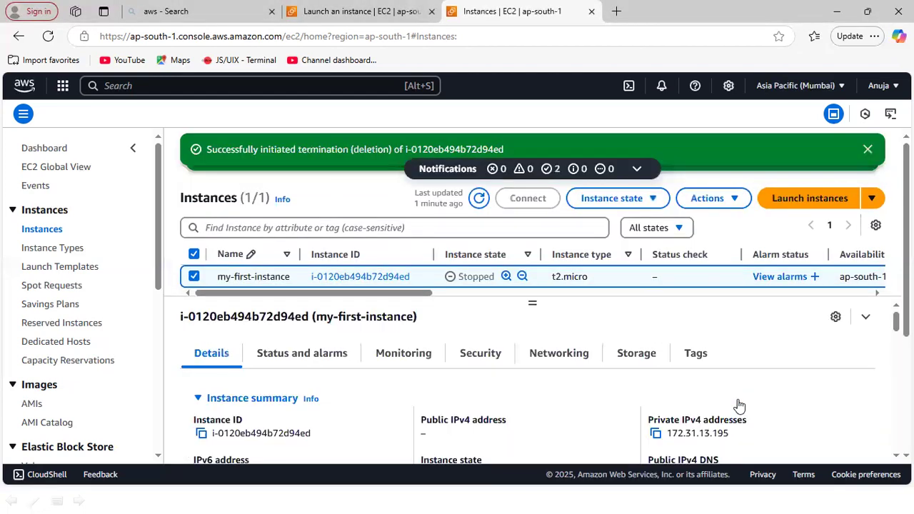